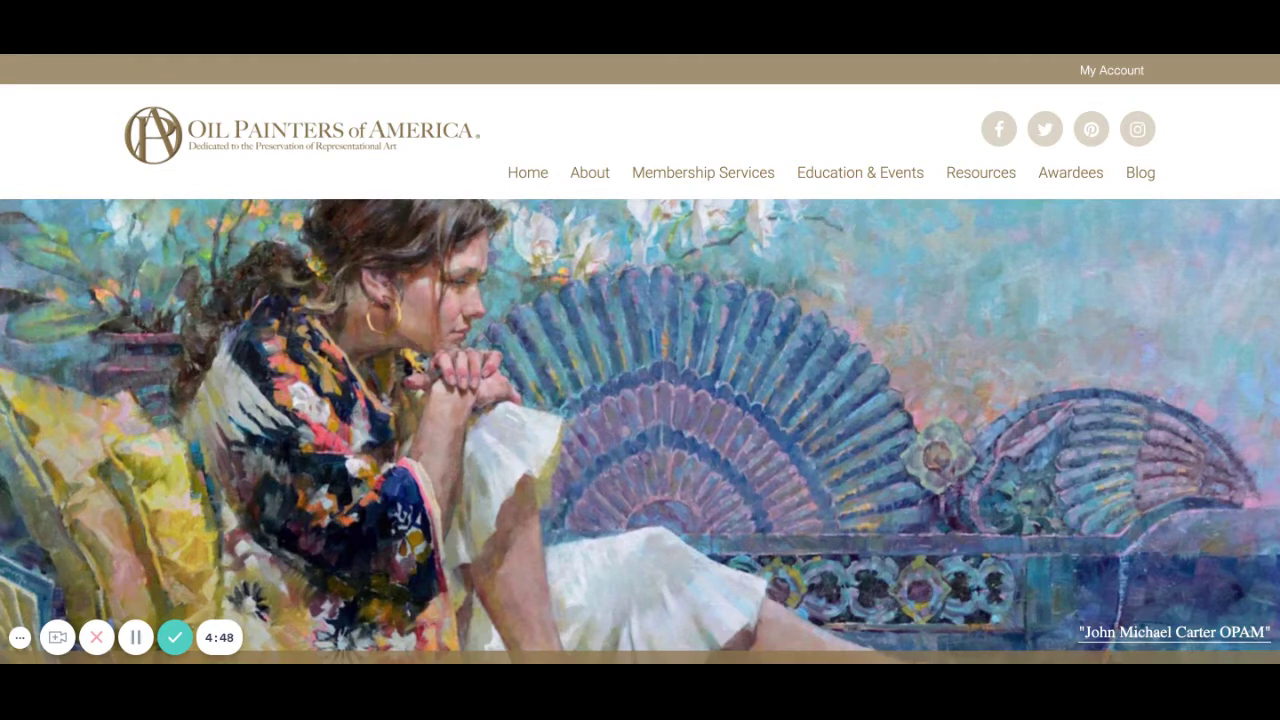
# Log in to the member account with the browser's saved username and password.
pyautogui.click(1098, 70)
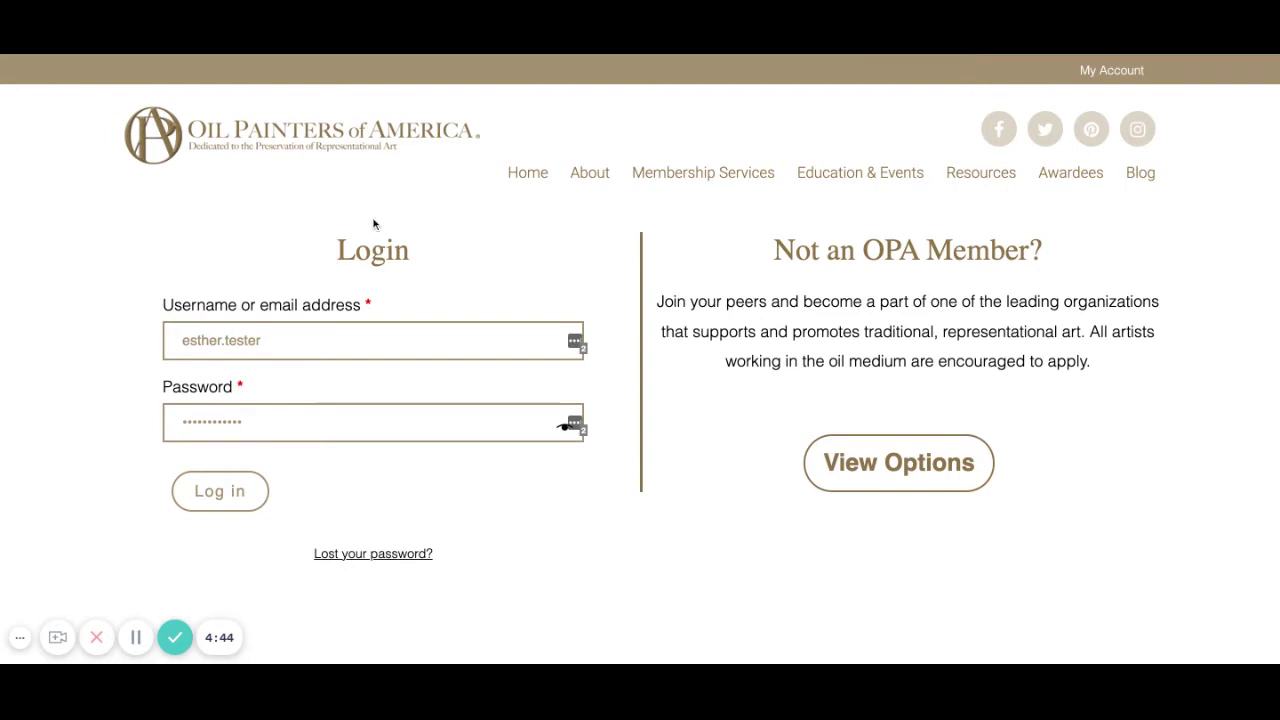
pyautogui.doubleClick(397, 338)
pyautogui.click(397, 338)
pyautogui.tripleClick(397, 338)
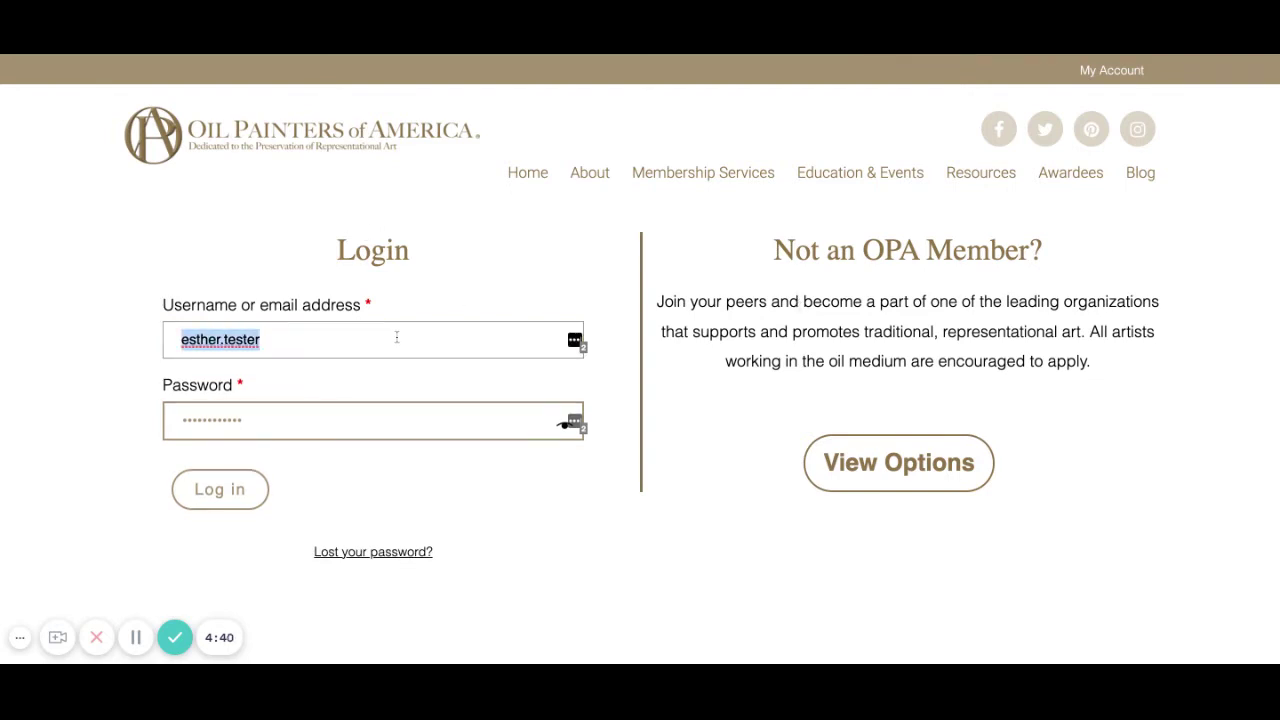
pyautogui.click(377, 370)
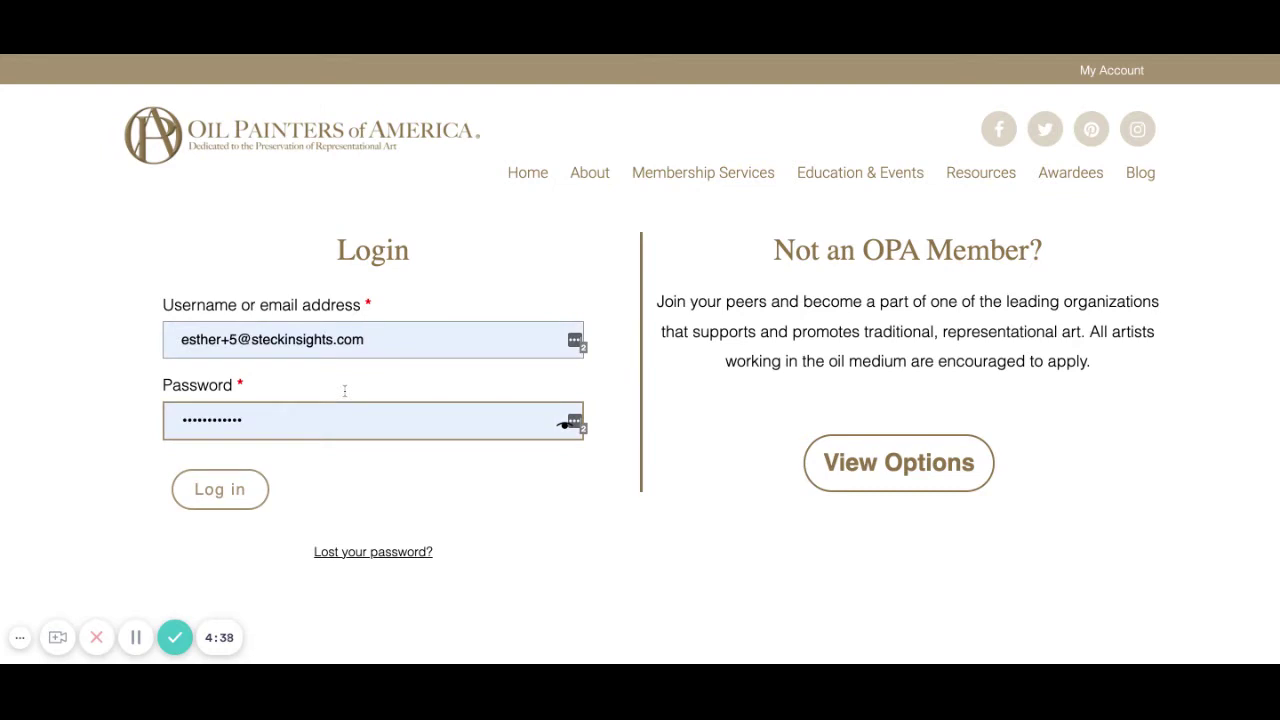
pyautogui.click(346, 385)
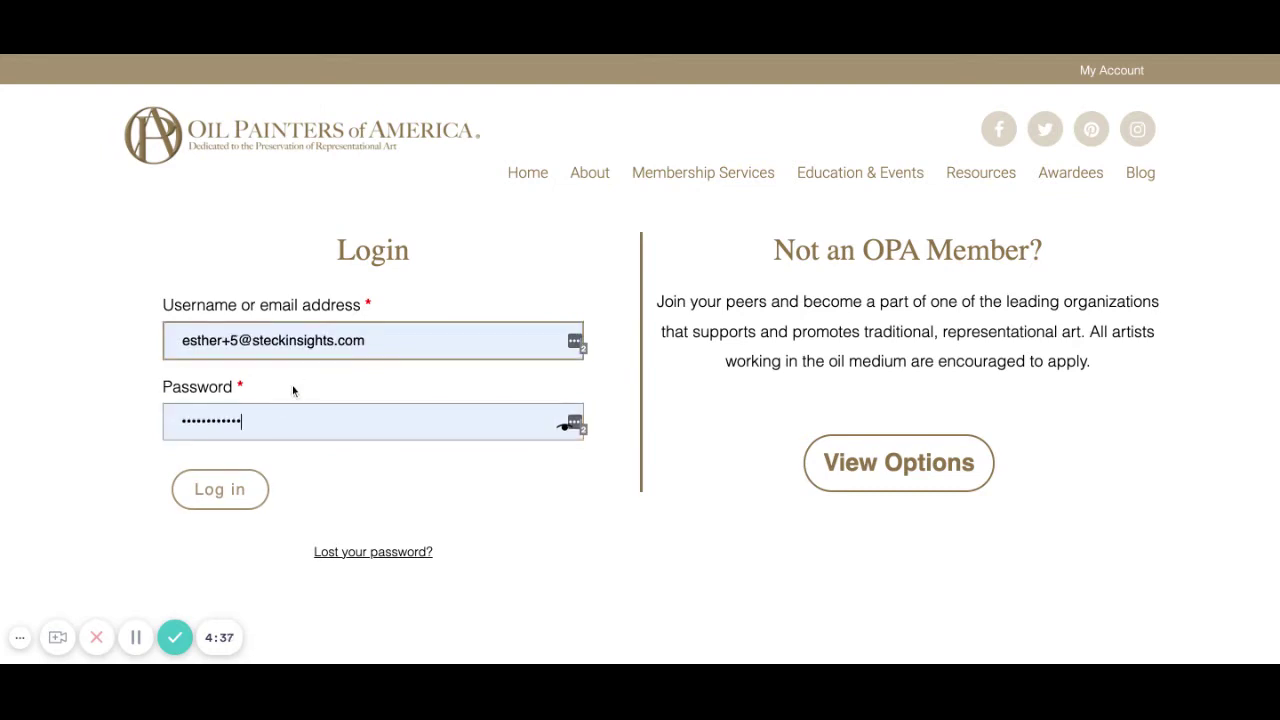
pyautogui.click(229, 487)
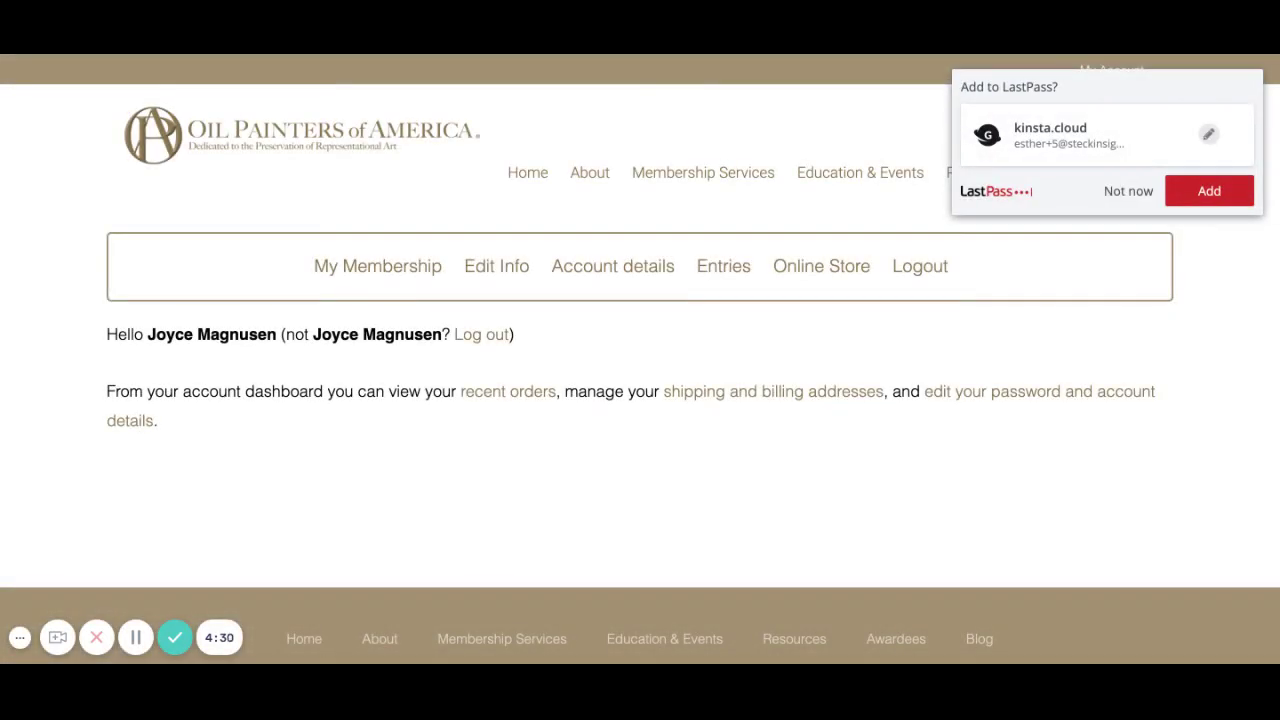
# Decline LastPass's save-login prompt and go to Education & Events > Exhibitions.
pyautogui.click(1118, 193)
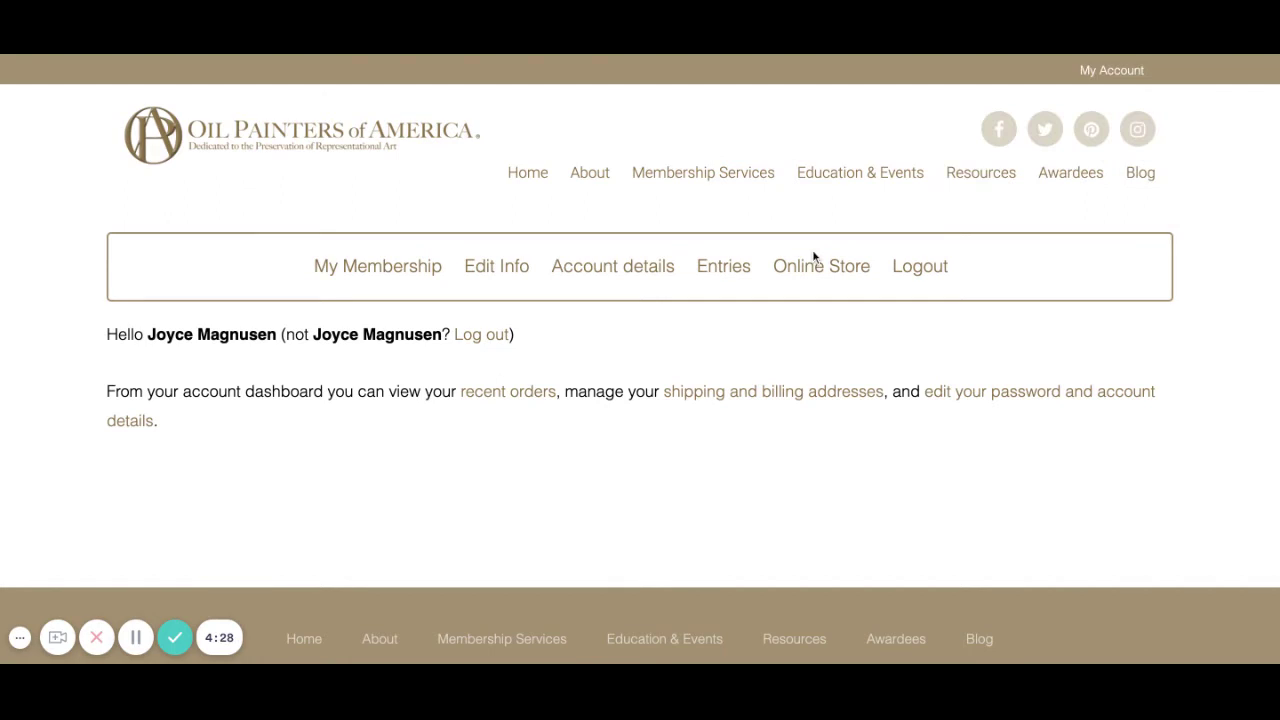
pyautogui.moveTo(884, 183)
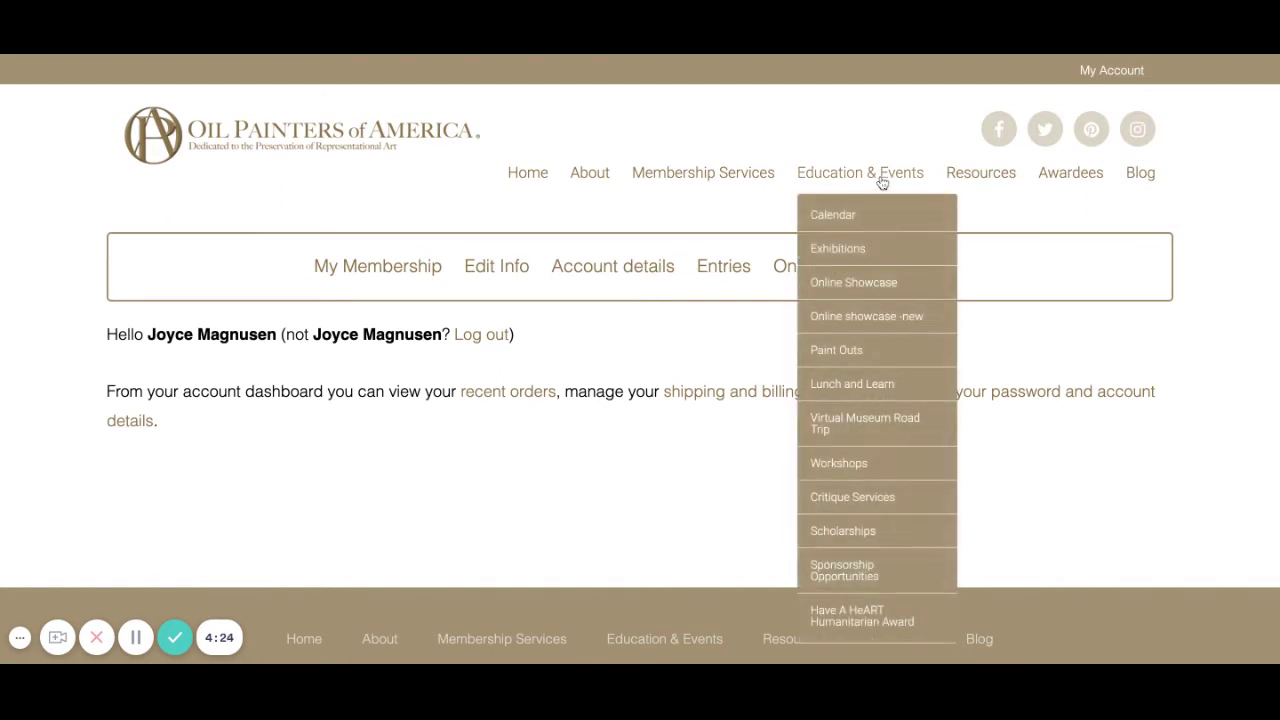
pyautogui.click(848, 258)
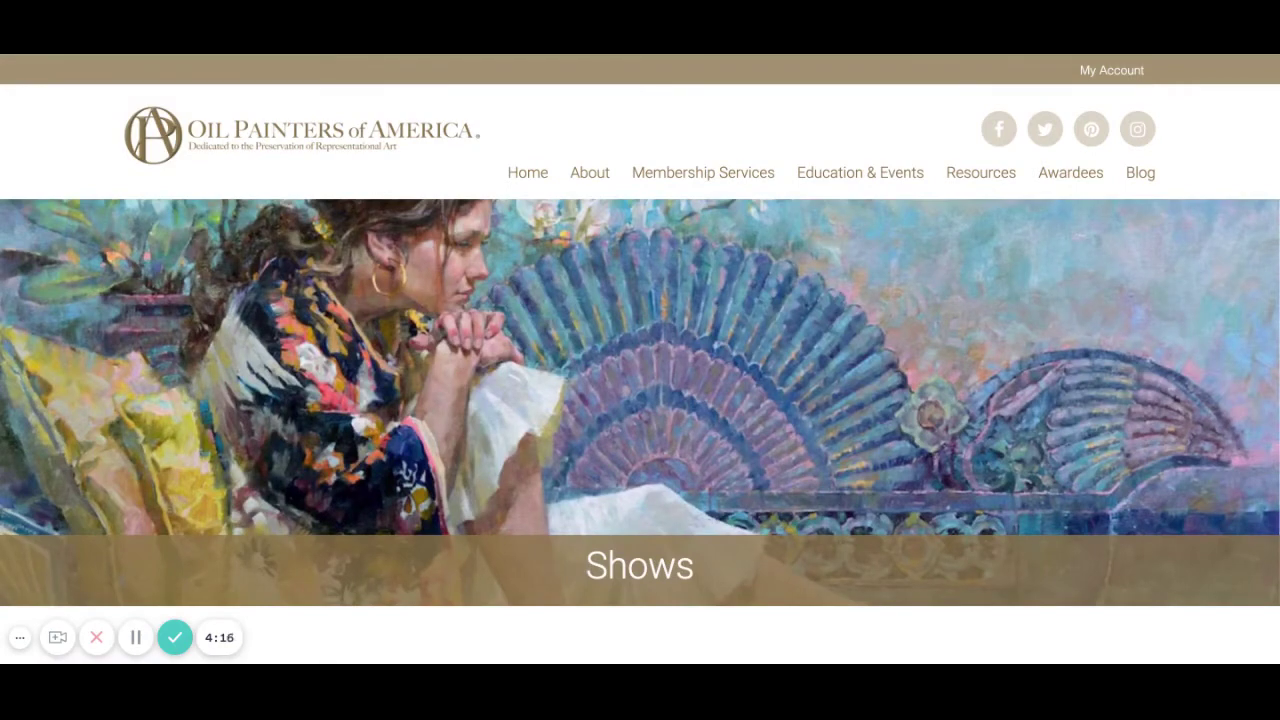
# Scroll down the Shows page to the New Website OPA TEST Show listing.
pyautogui.scroll(-5, 742, 367)
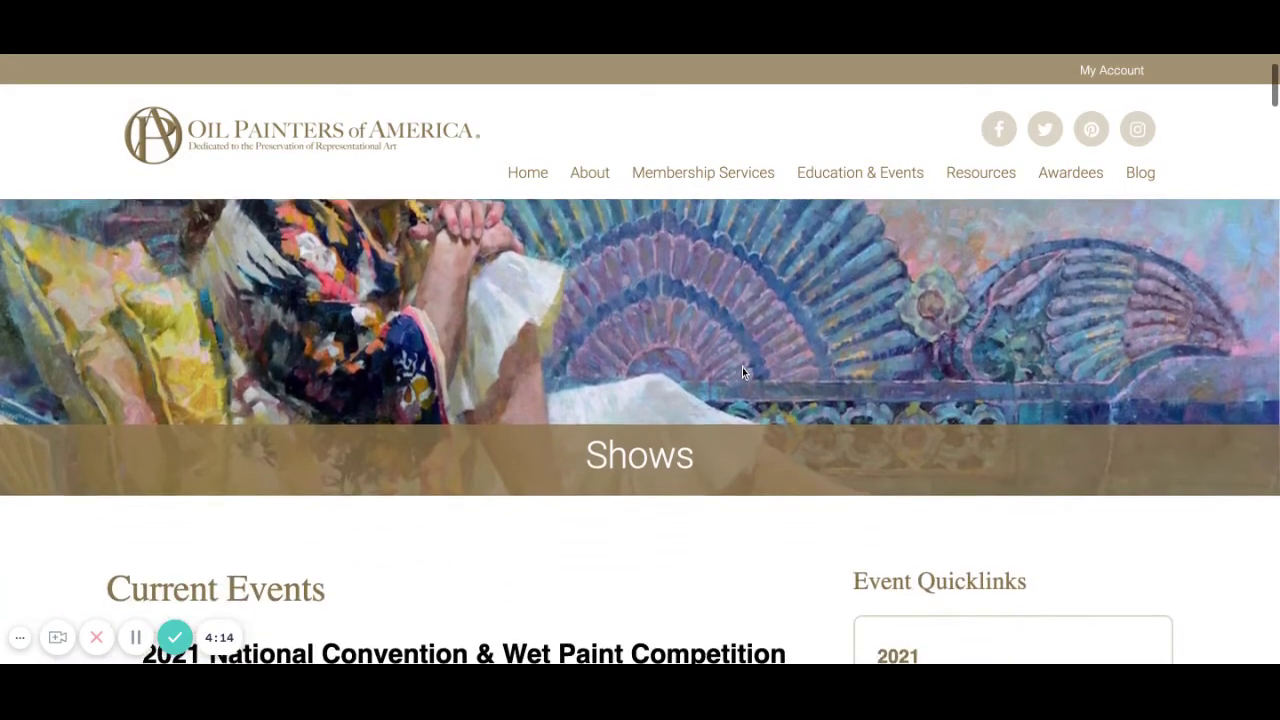
pyautogui.scroll(-10, 640, 360)
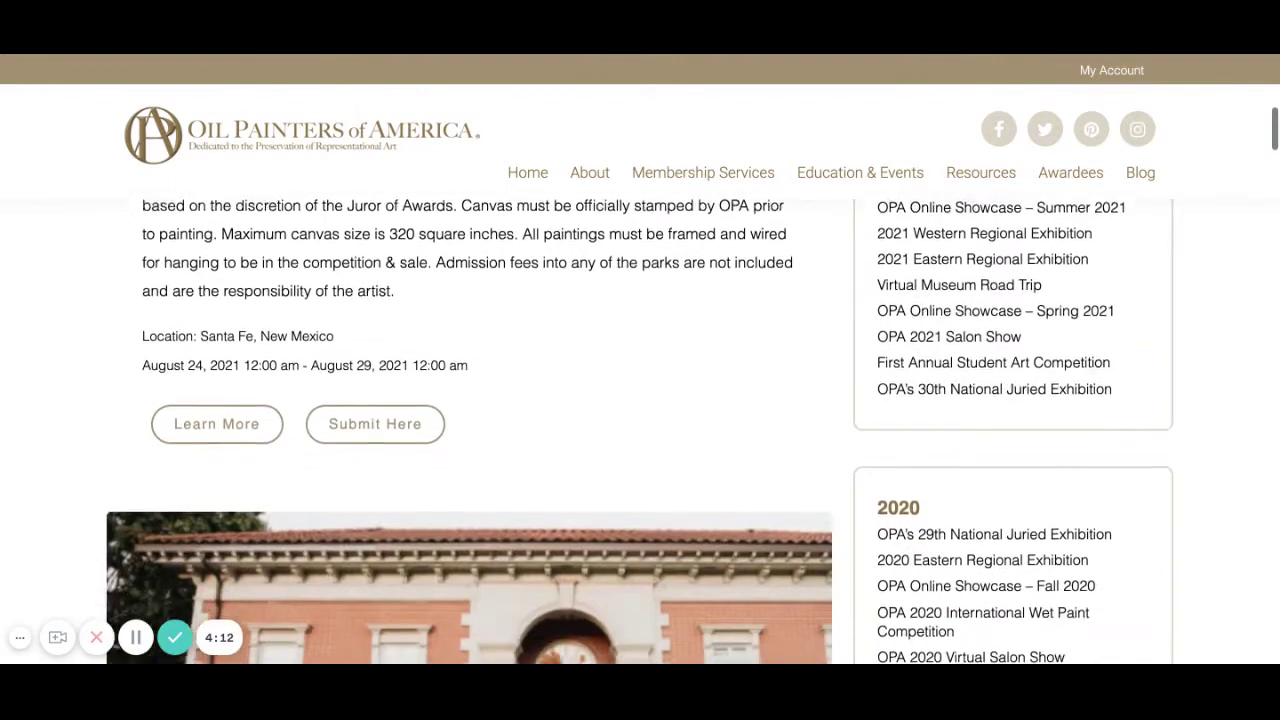
pyautogui.scroll(-10, 640, 400)
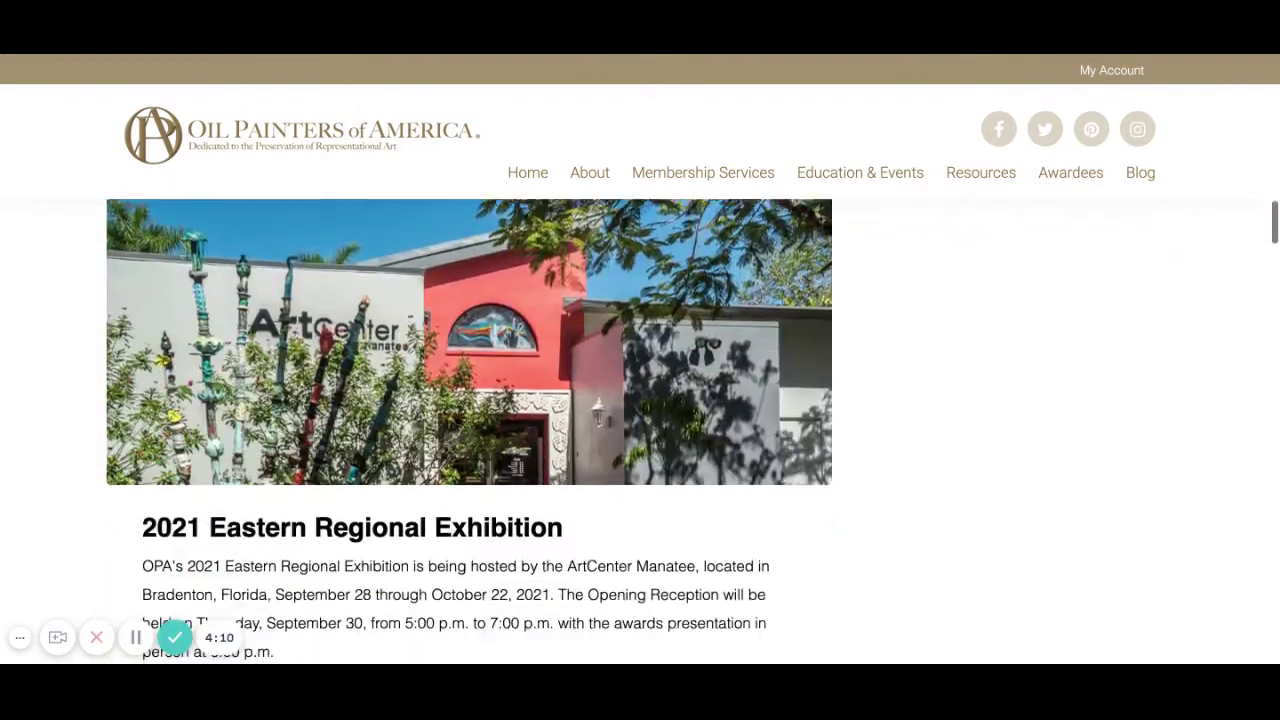
pyautogui.scroll(-10, 469, 430)
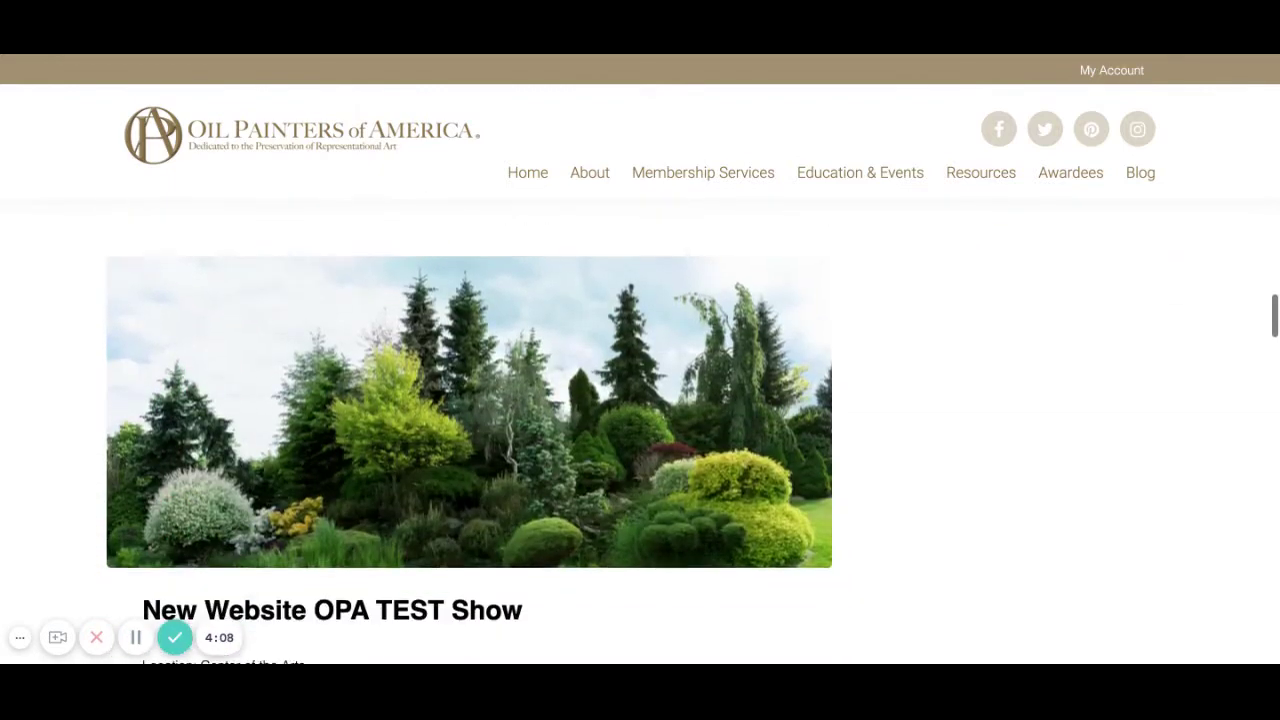
pyautogui.scroll(-1, 469, 430)
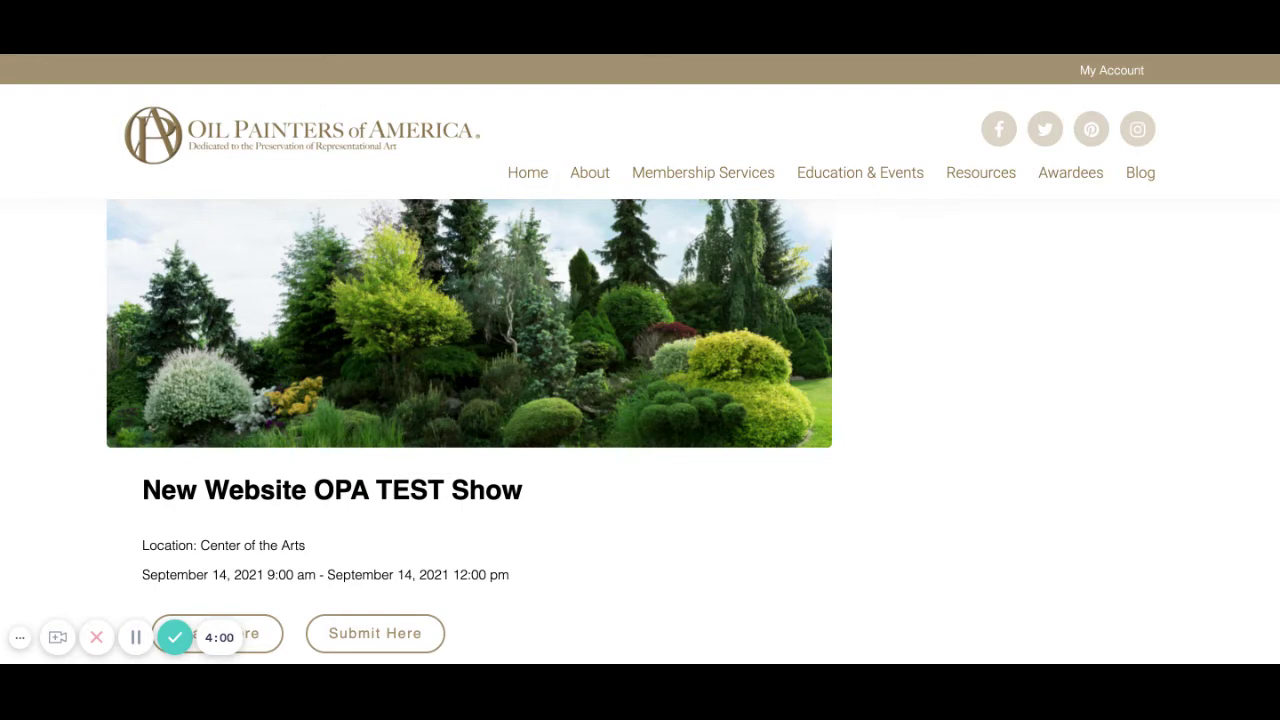
pyautogui.scroll(-2, 388, 496)
pyautogui.scroll(-1, 388, 496)
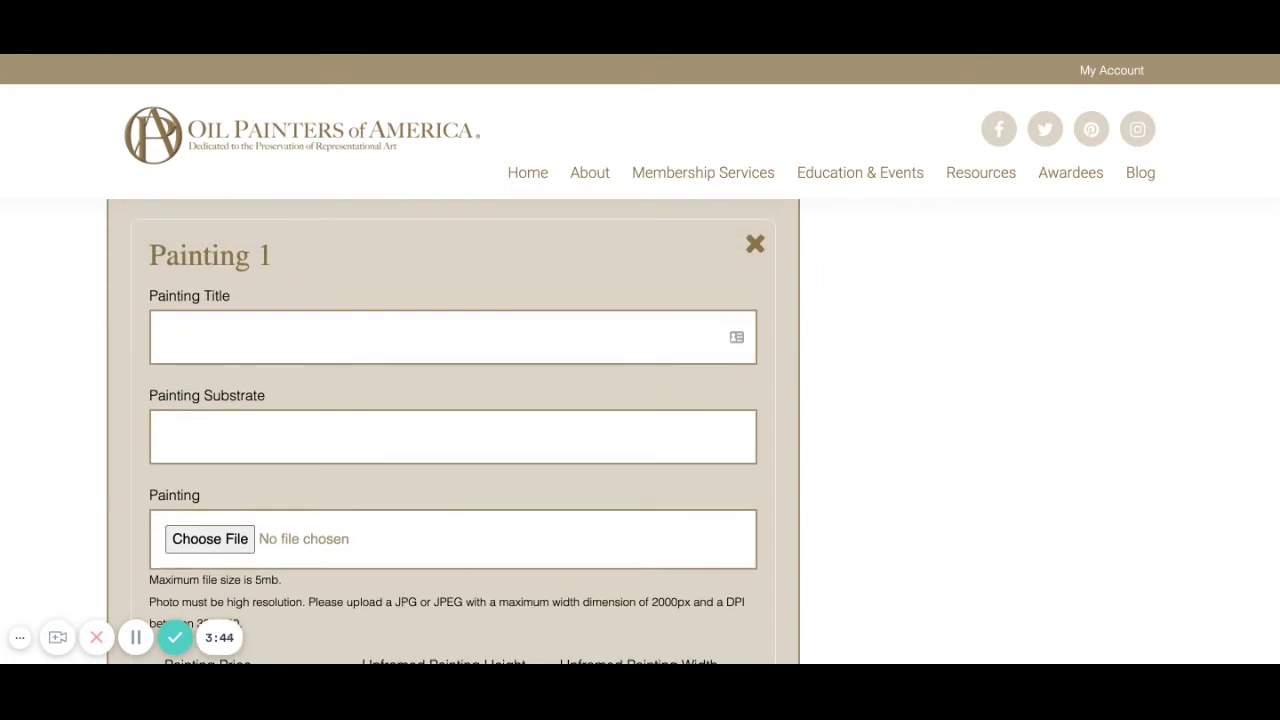
# Review the Registration section and put the caret in Painting 1's Painting Title field.
pyautogui.scroll(3, 640, 430)
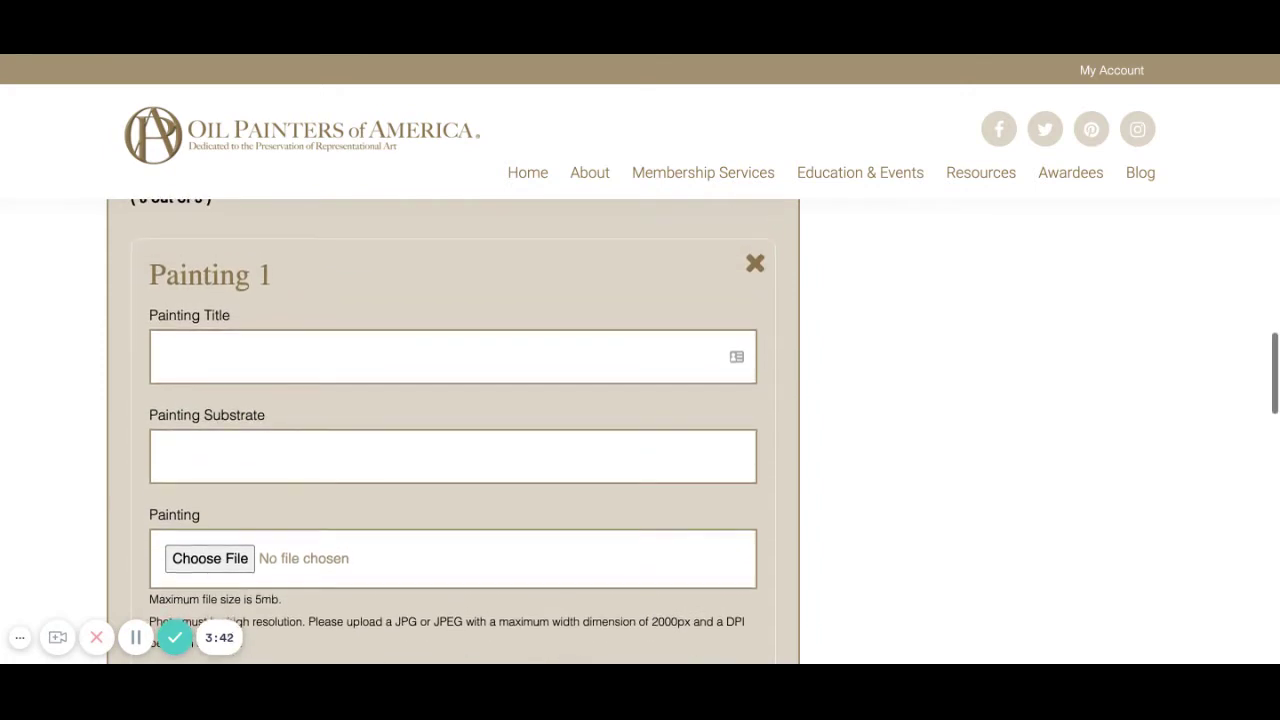
pyautogui.scroll(5, 453, 431)
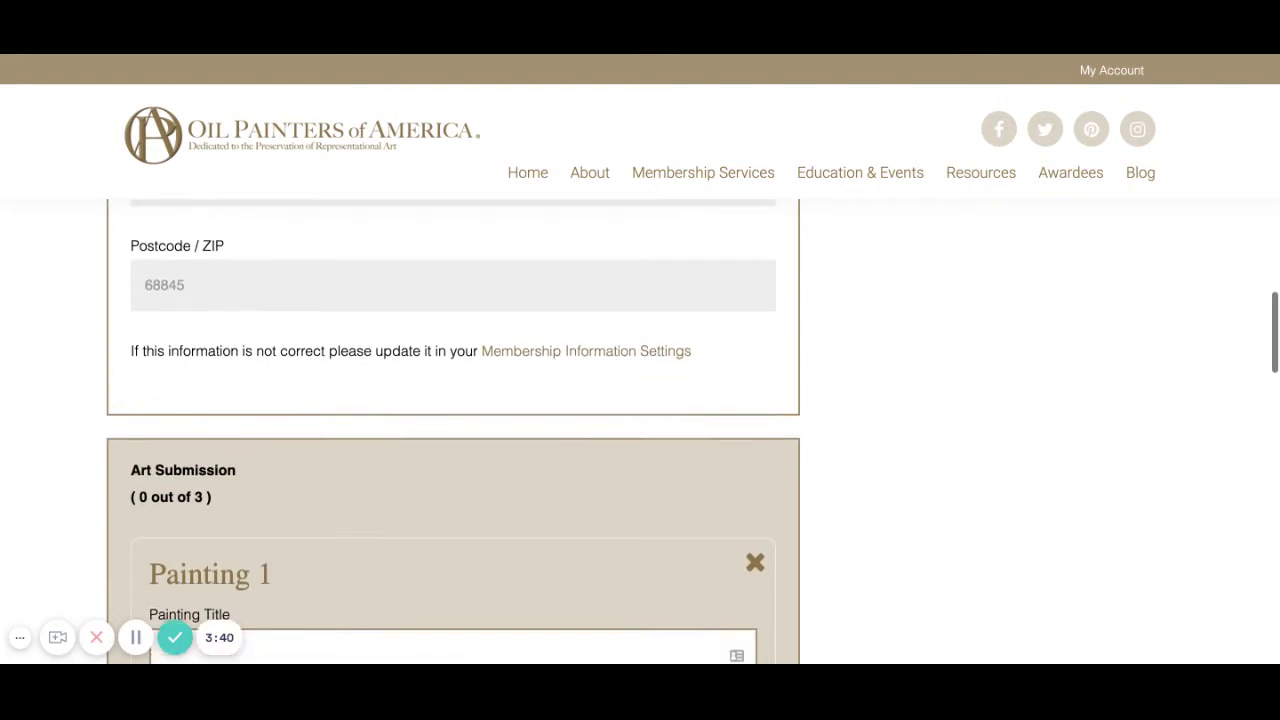
pyautogui.scroll(5, 453, 431)
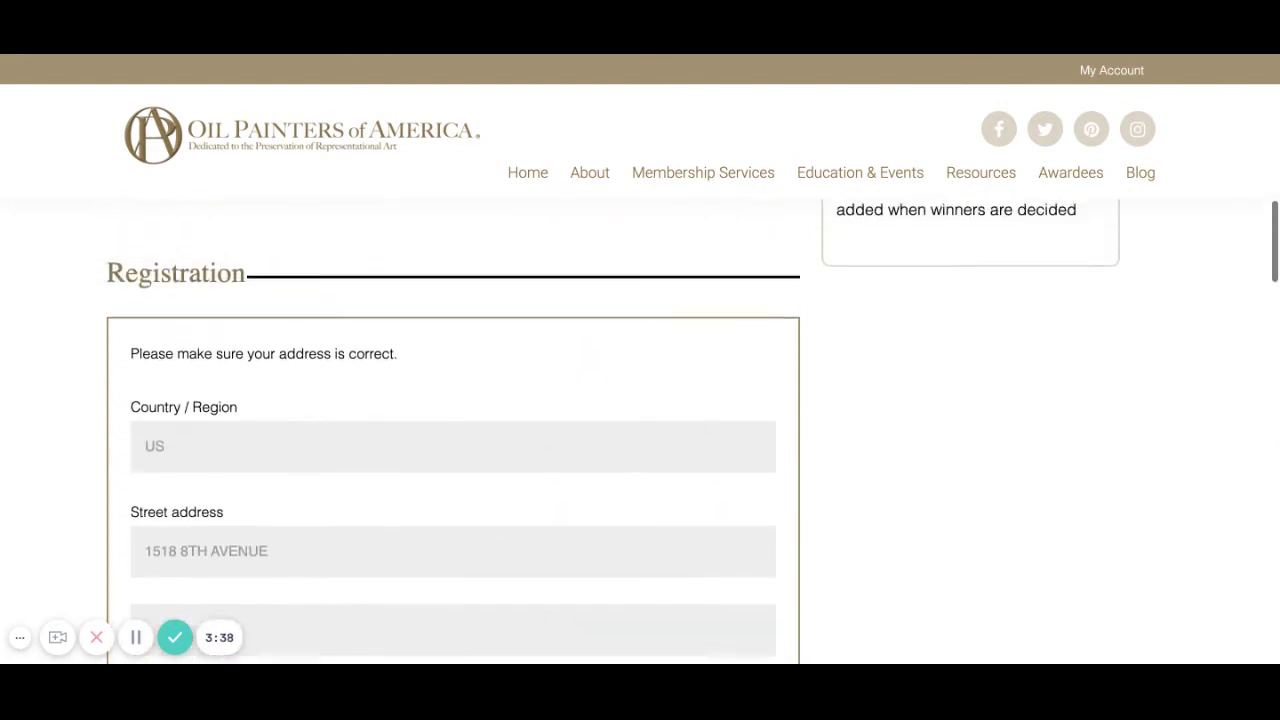
pyautogui.scroll(-1, 453, 431)
pyautogui.scroll(-7, 453, 431)
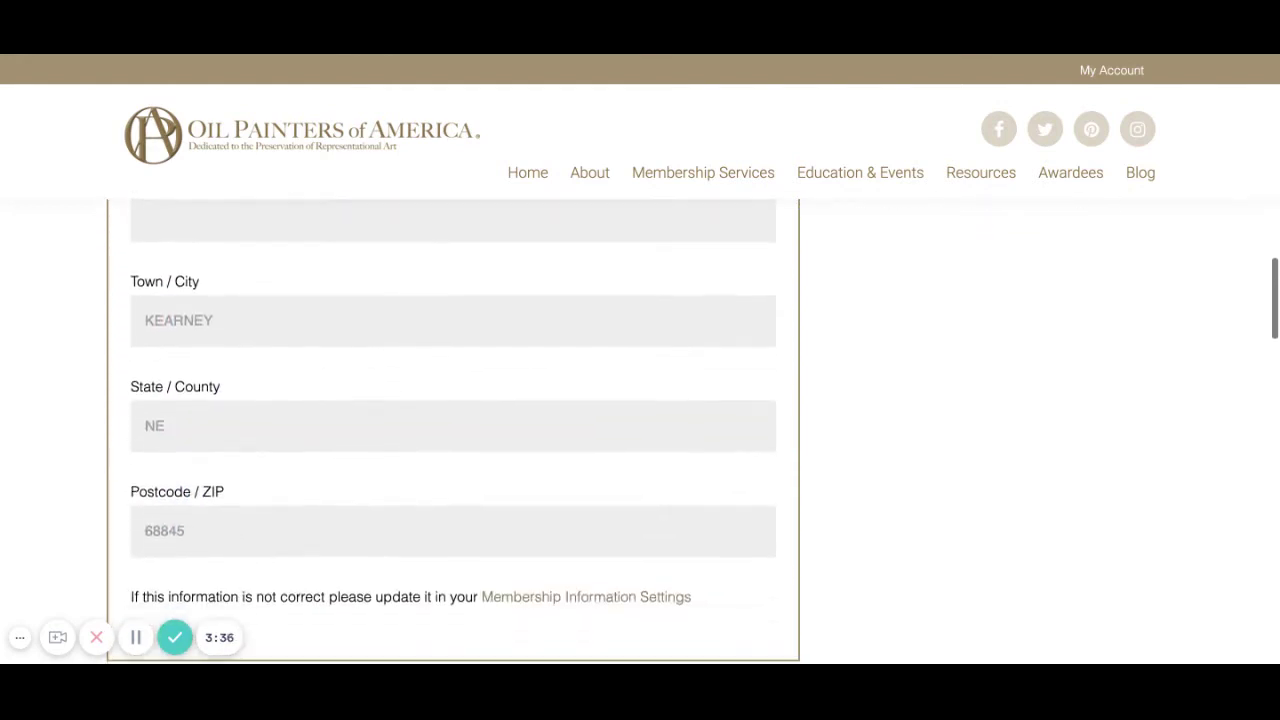
pyautogui.scroll(-2, 558, 340)
pyautogui.scroll(2, 558, 340)
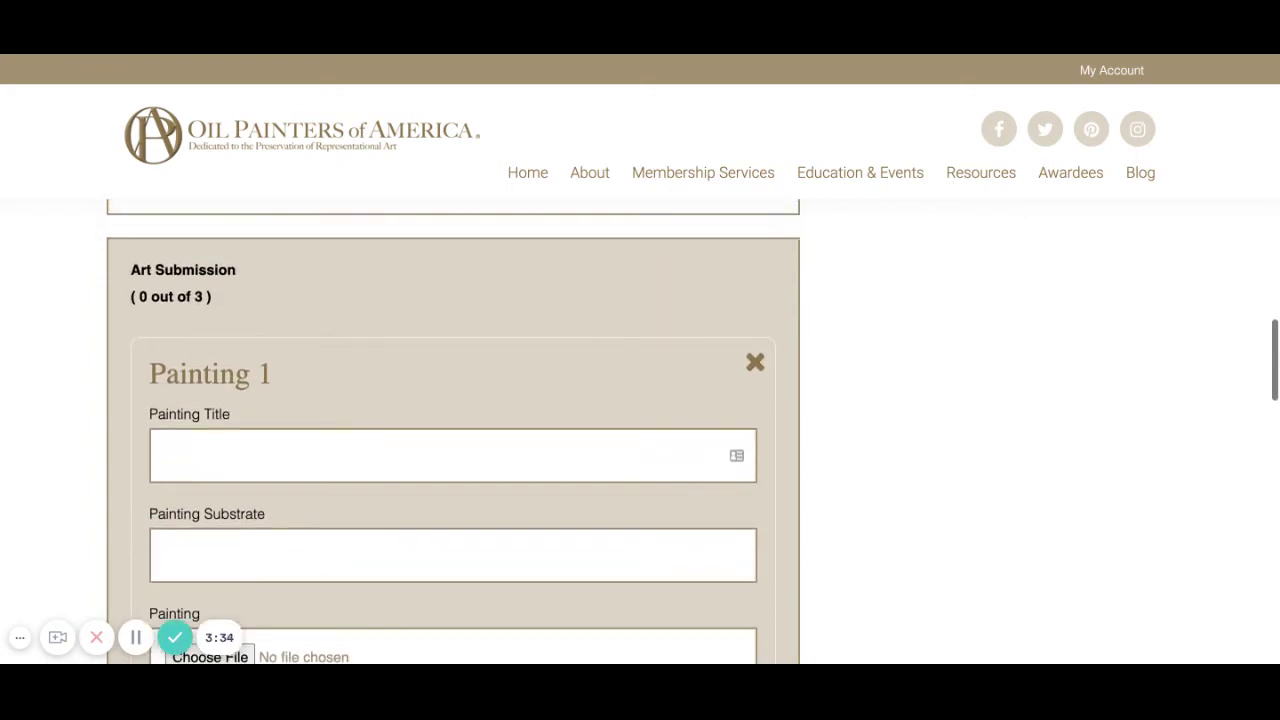
pyautogui.scroll(1, 558, 340)
pyautogui.scroll(1, 558, 340)
pyautogui.scroll(-4, 557, 337)
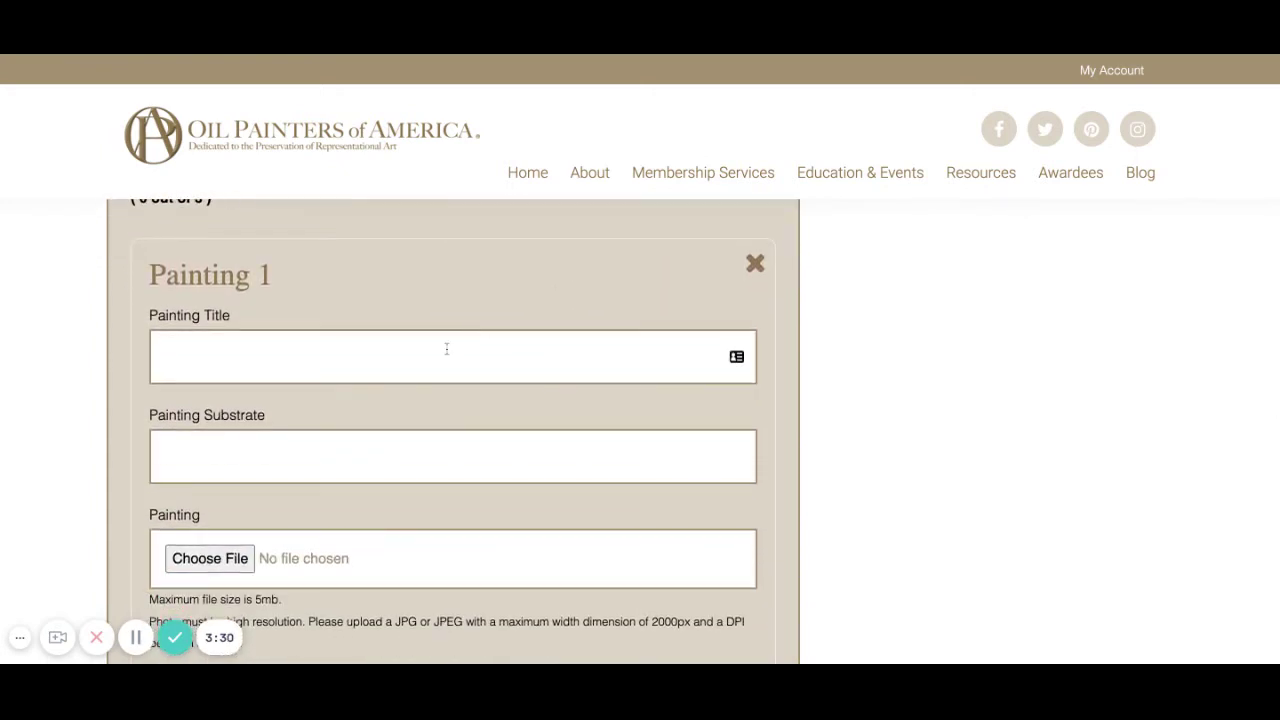
pyautogui.click(461, 348)
pyautogui.click(446, 284)
pyautogui.scroll(-1, 374, 343)
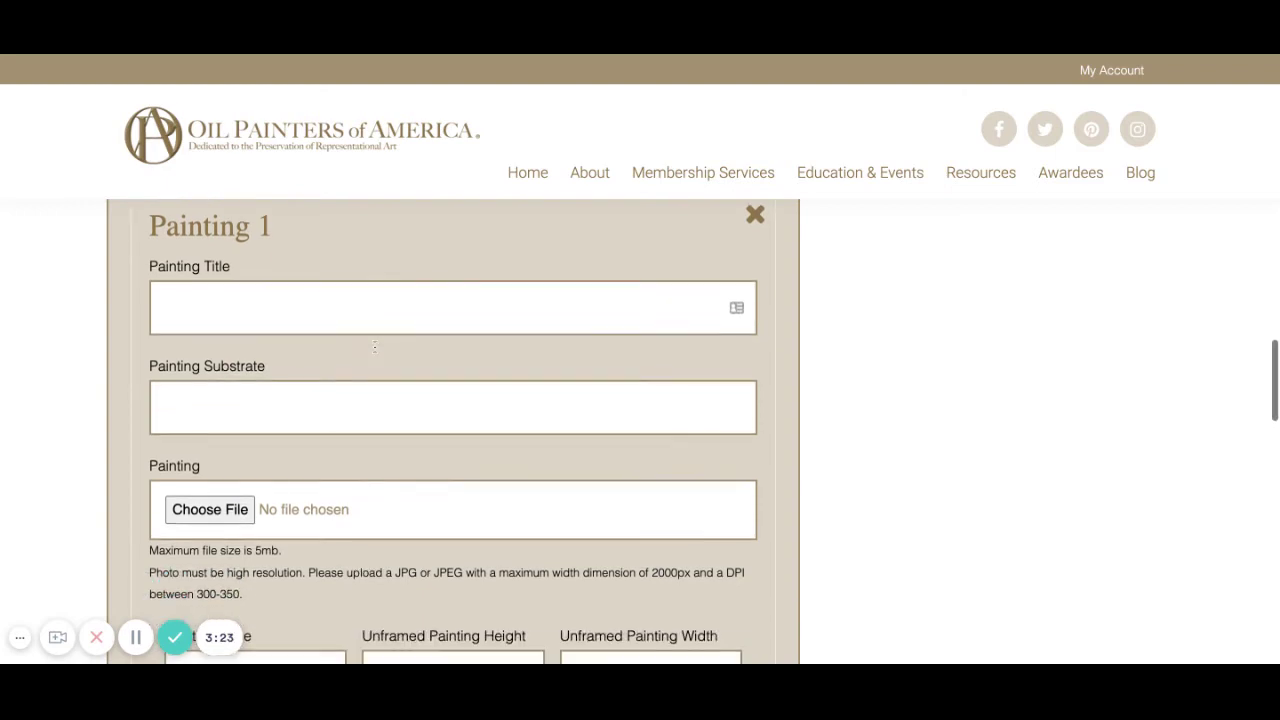
# Title Painting 1 'Landscape under a stormy sky'.
pyautogui.click(321, 309)
pyautogui.write('Lan')
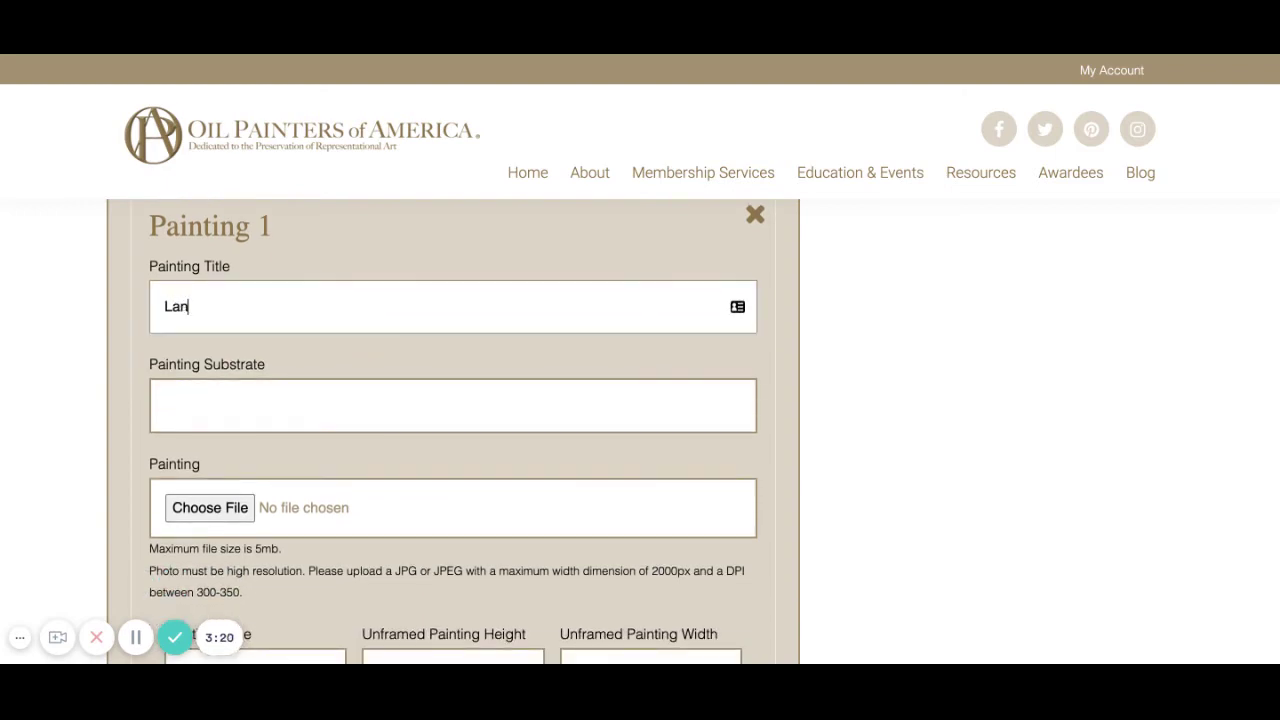
pyautogui.write('dscape ')
pyautogui.write('under a sto')
pyautogui.write('rm')
pyautogui.press('BackSpace')
pyautogui.write('m')
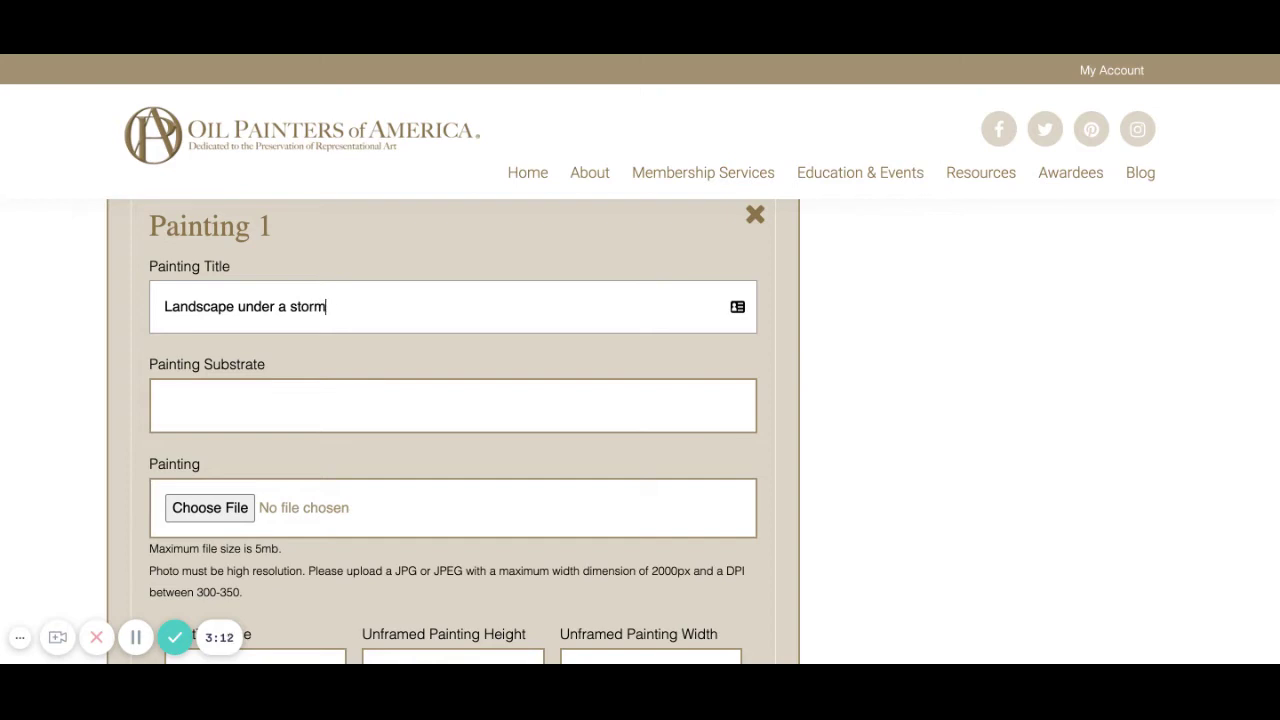
pyautogui.write('y sky')
# Set the painting substrate to Oil on Canvas using the autofill suggestion.
pyautogui.click(290, 401)
pyautogui.click(277, 442)
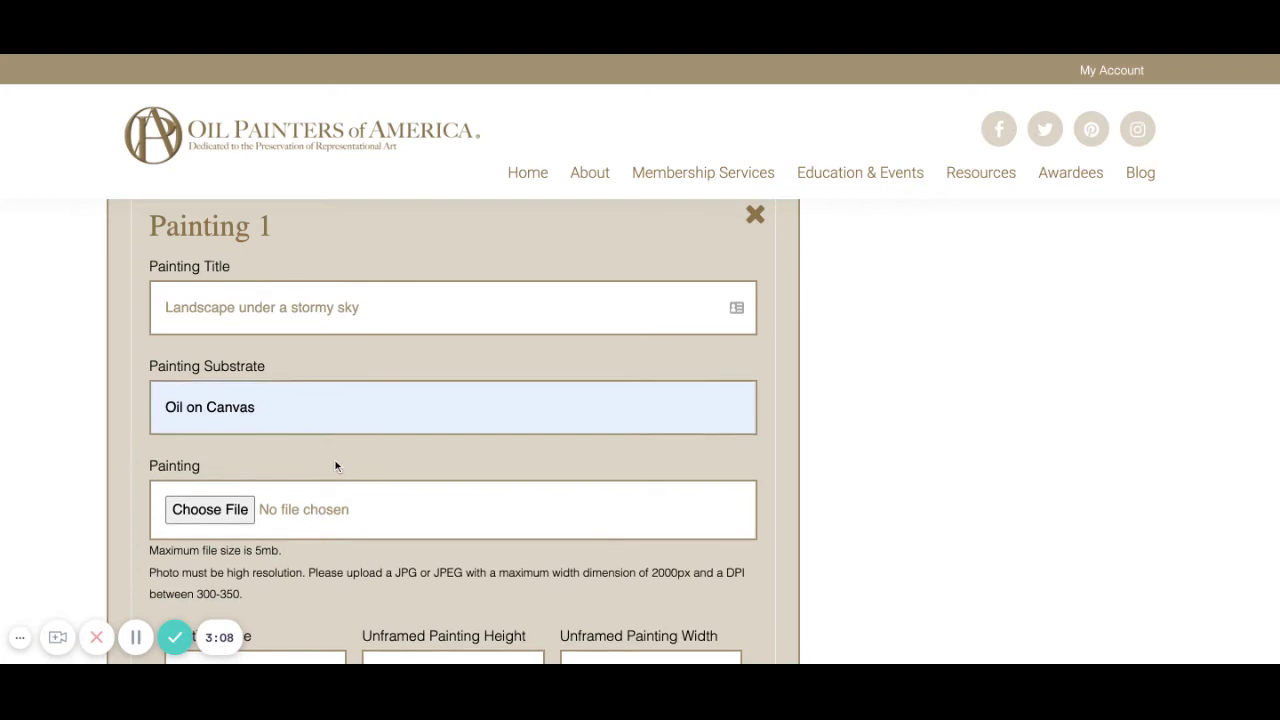
pyautogui.scroll(-1, 335, 462)
pyautogui.scroll(-1, 335, 465)
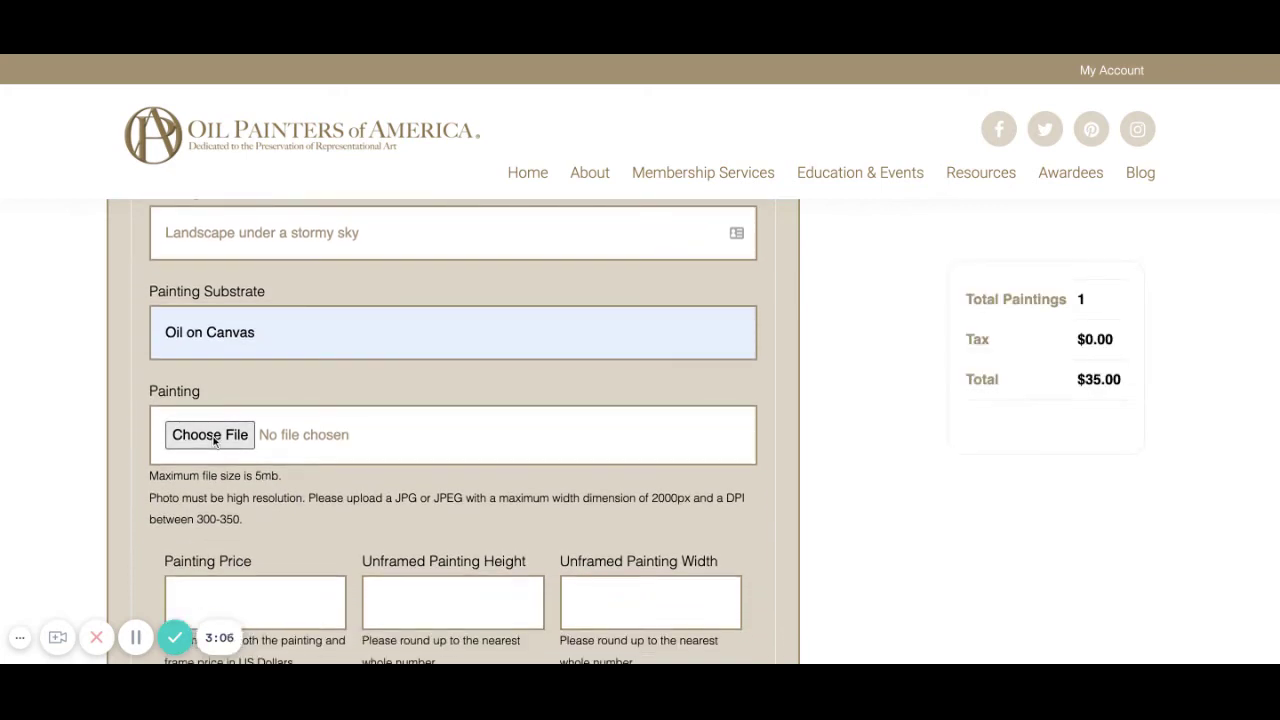
# Attach the image file 'Landscape under a stormy Sky.jpeg' to Painting 1.
pyautogui.click(214, 441)
pyautogui.scroll(-2, 464, 527)
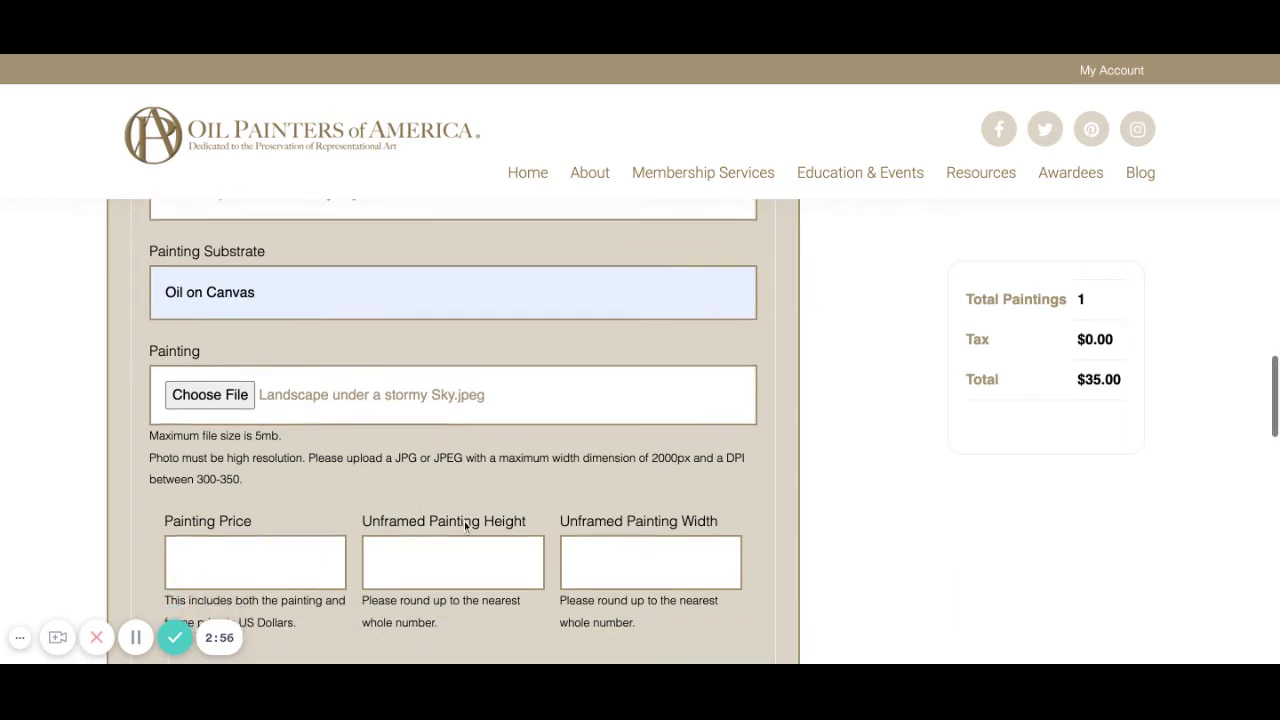
pyautogui.scroll(-1, 464, 527)
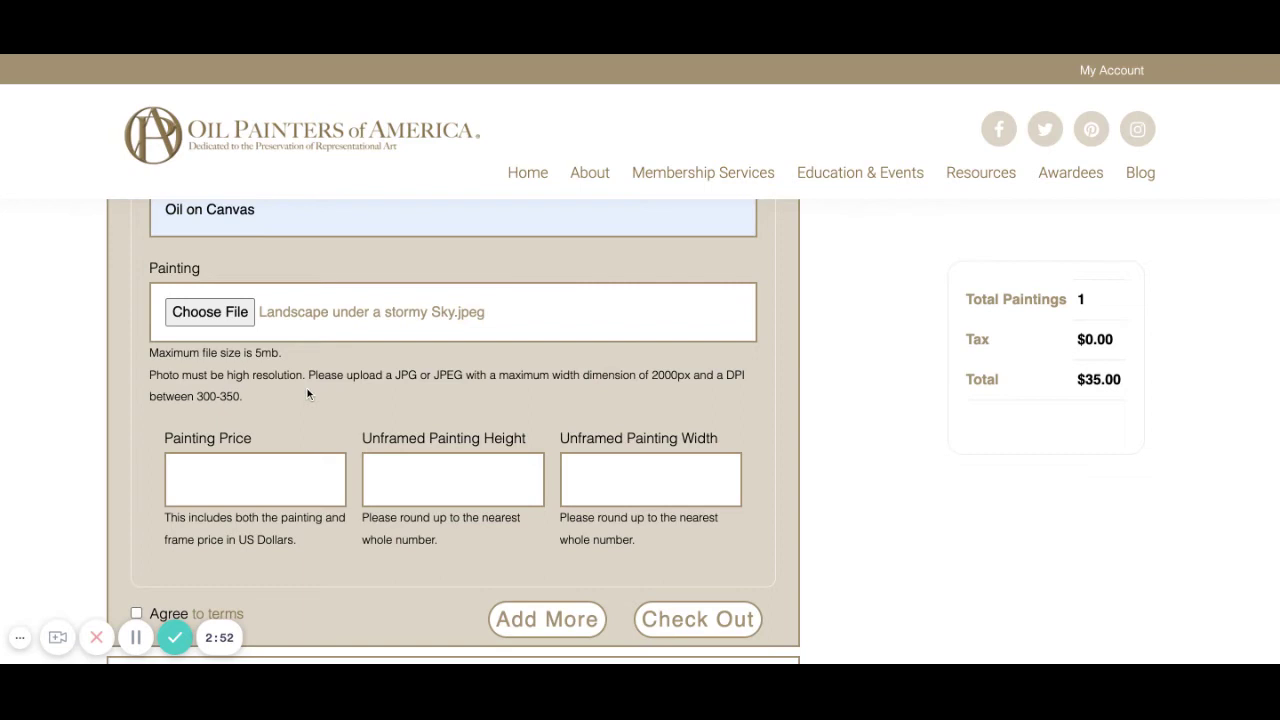
# Enter Painting 1's price as $4,000 and unframed size 20 high by 18 wide.
pyautogui.click(246, 472)
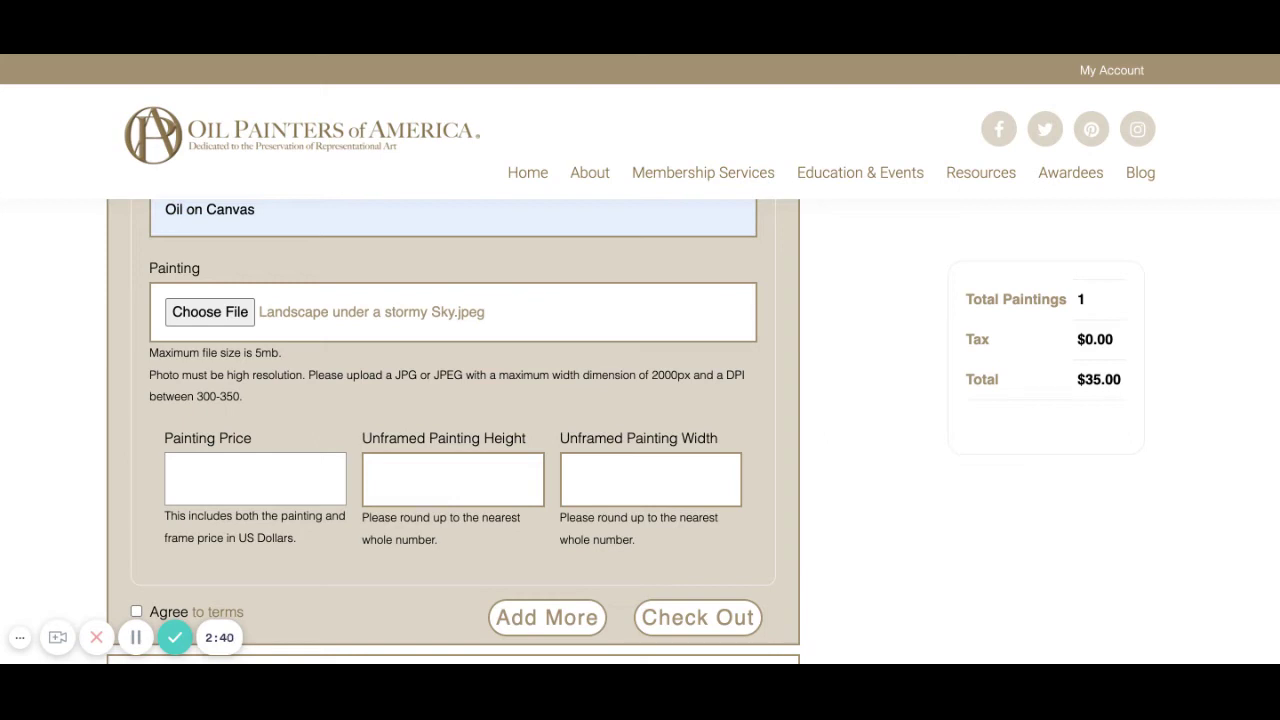
pyautogui.write('$4,000')
pyautogui.click(408, 470)
pyautogui.write('24')
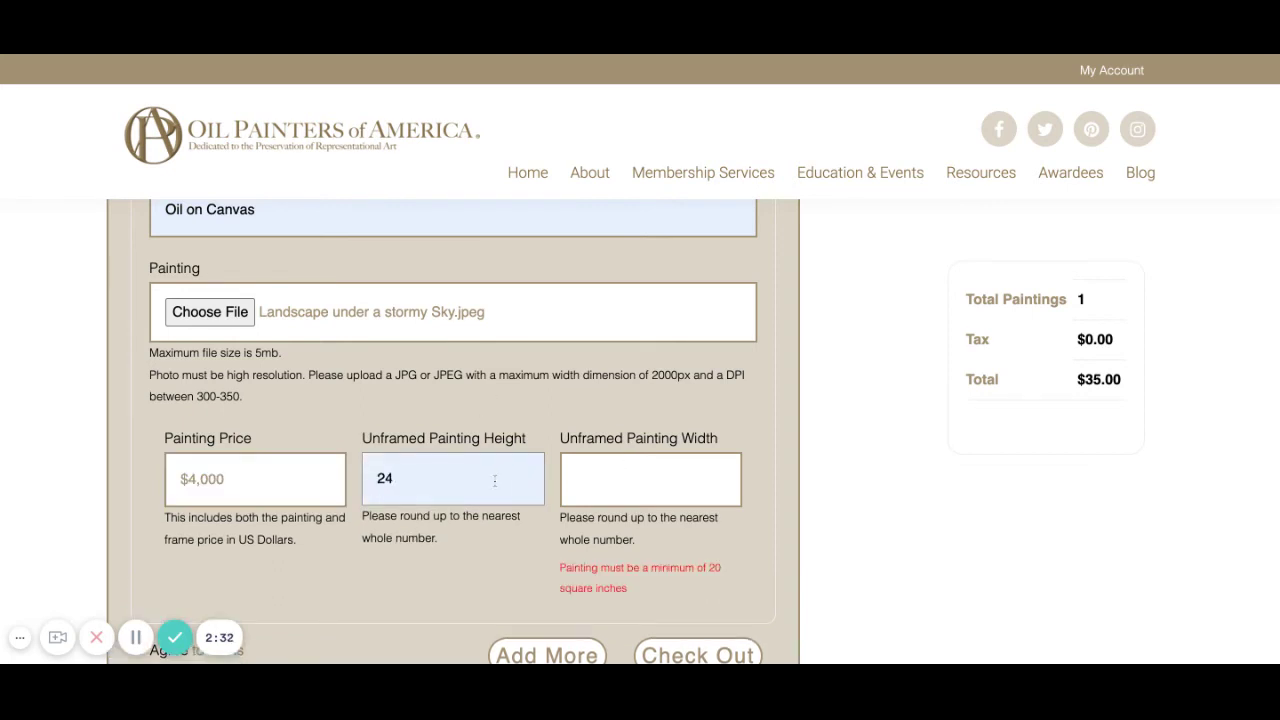
pyautogui.press('BackSpace')
pyautogui.write('0')
pyautogui.click(607, 481)
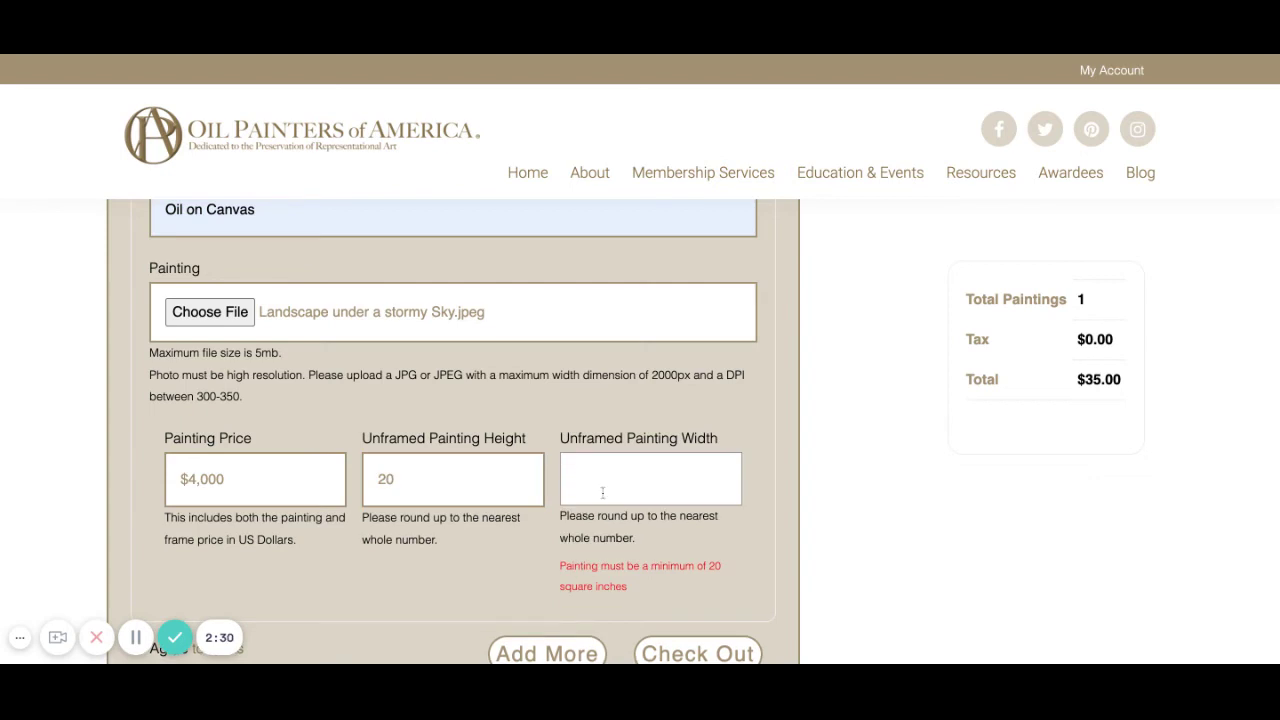
pyautogui.write('18')
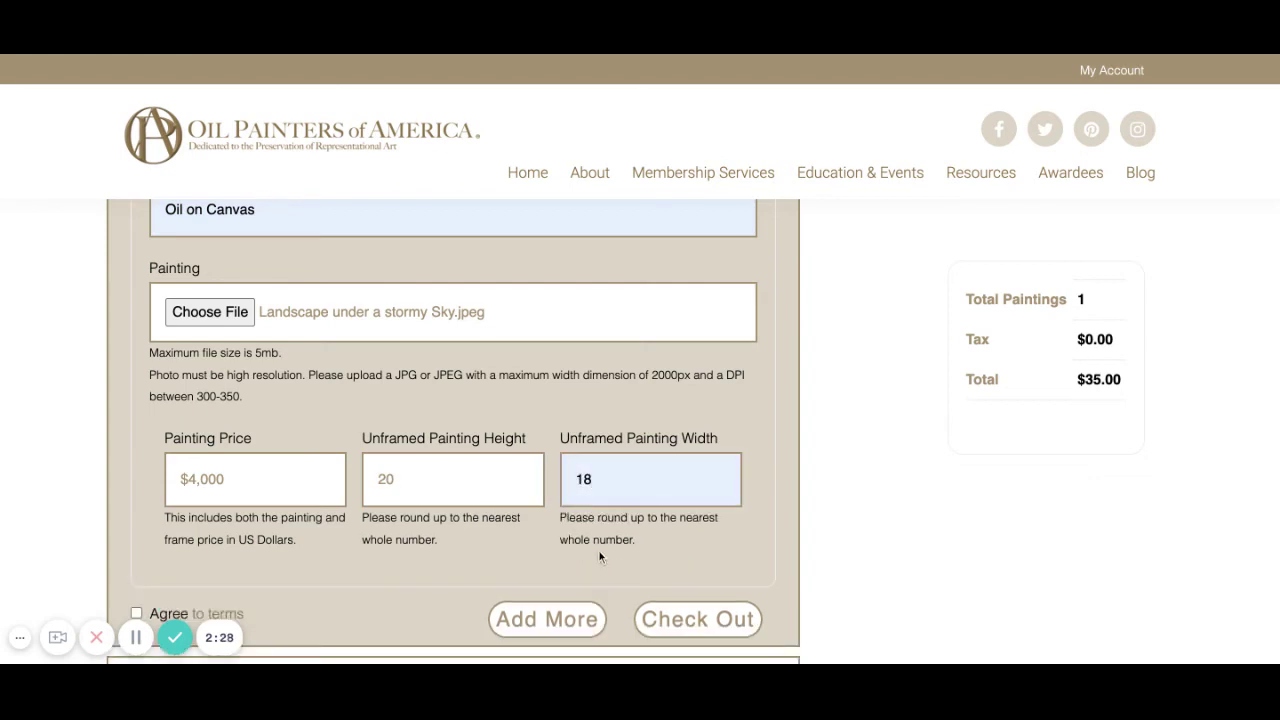
# Tick the checkbox agreeing to the show's terms.
pyautogui.scroll(-1, 600, 553)
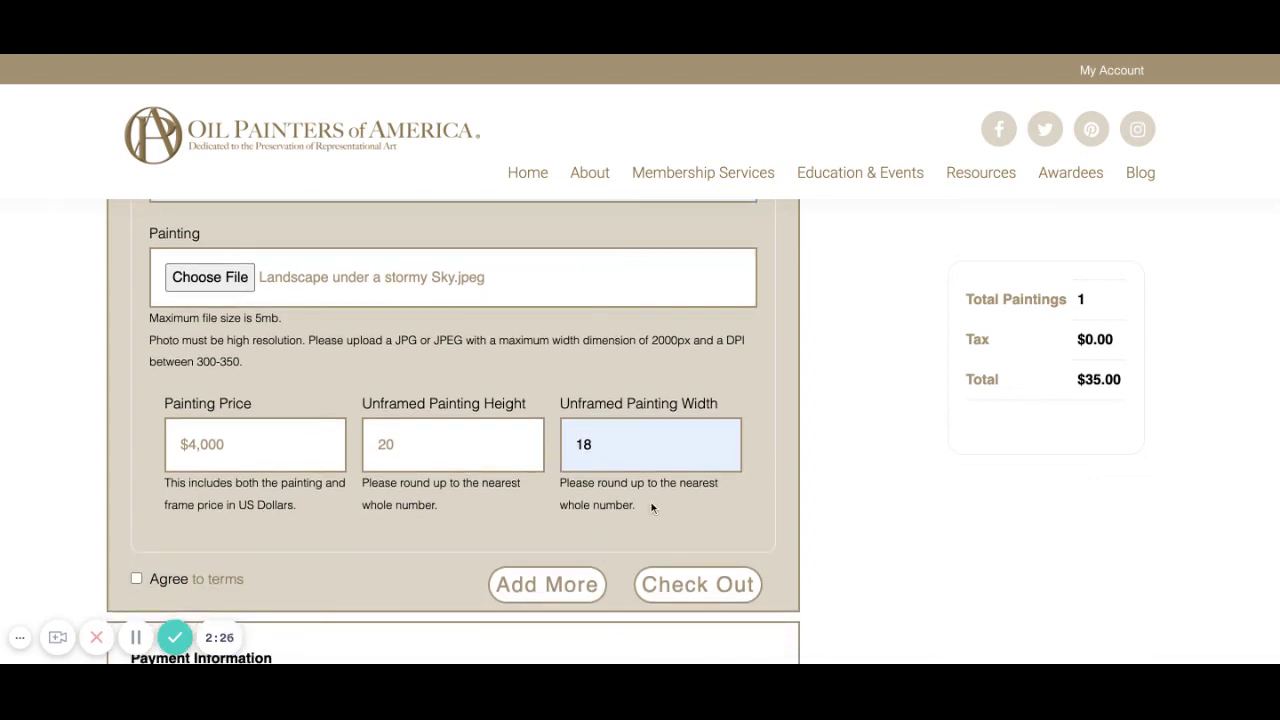
pyautogui.scroll(-2, 718, 526)
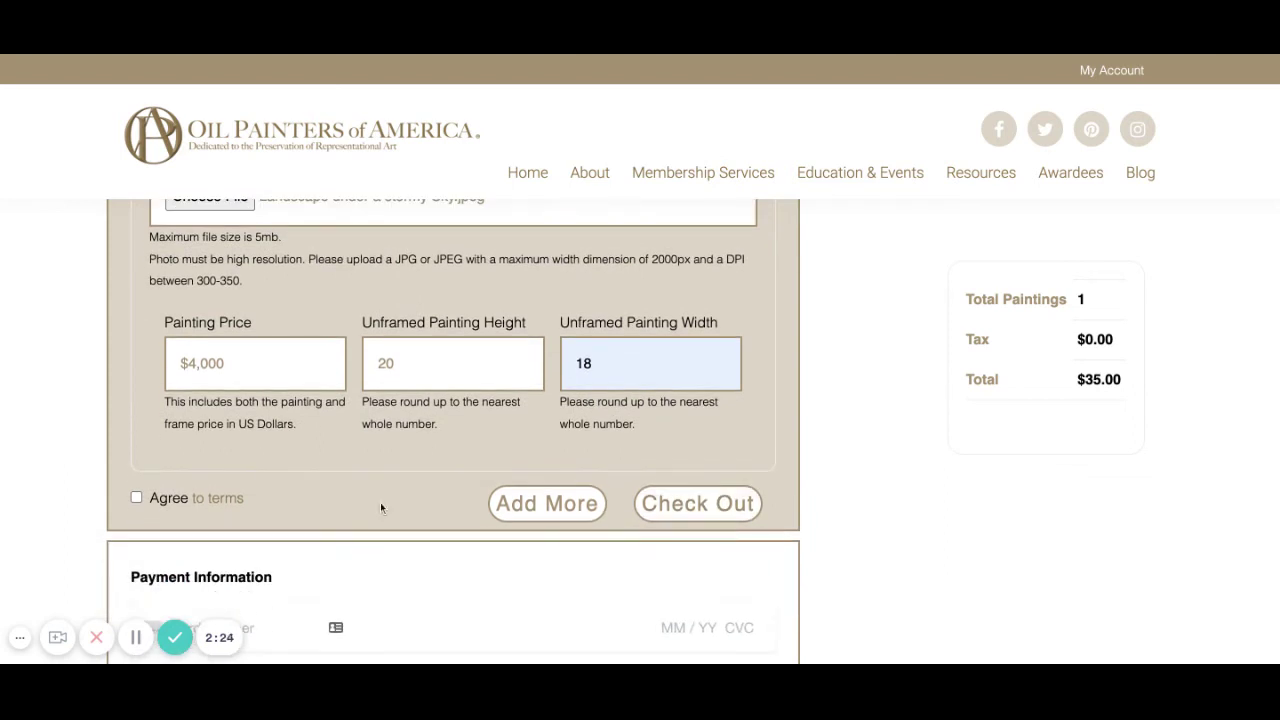
pyautogui.click(137, 498)
pyautogui.click(548, 504)
pyautogui.scroll(-5, 680, 475)
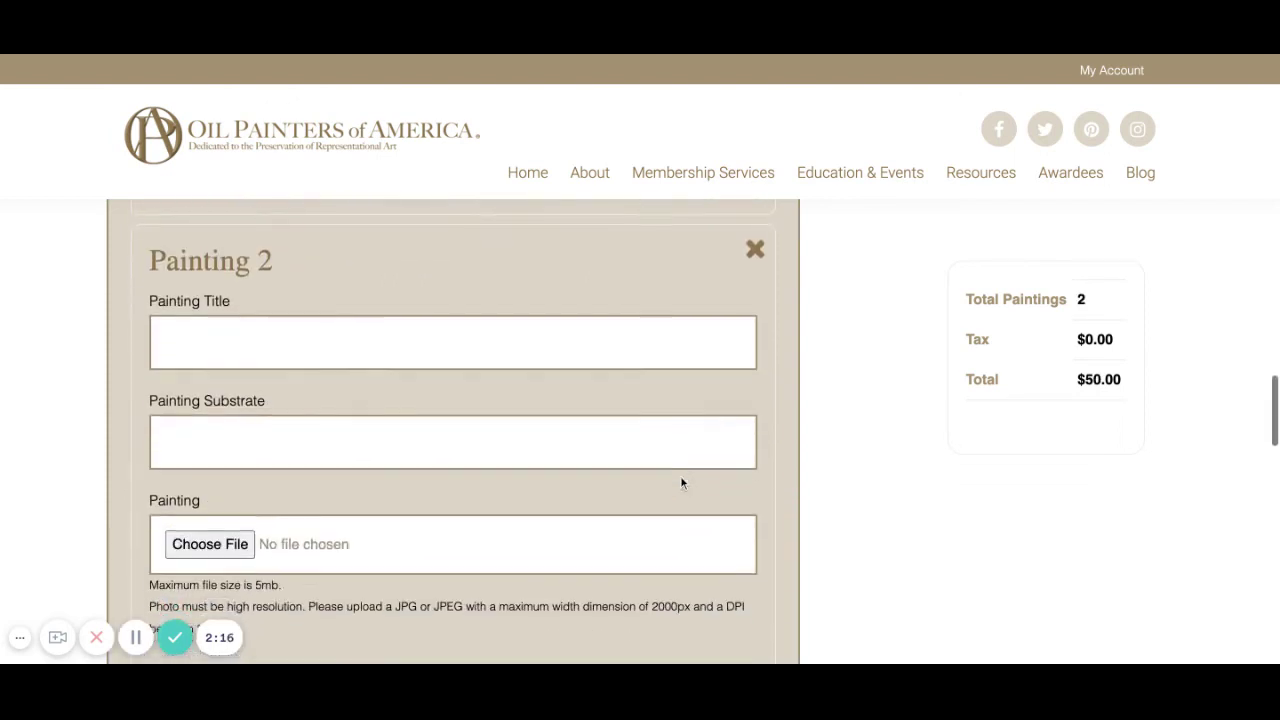
pyautogui.scroll(-2, 680, 475)
pyautogui.scroll(4, 680, 475)
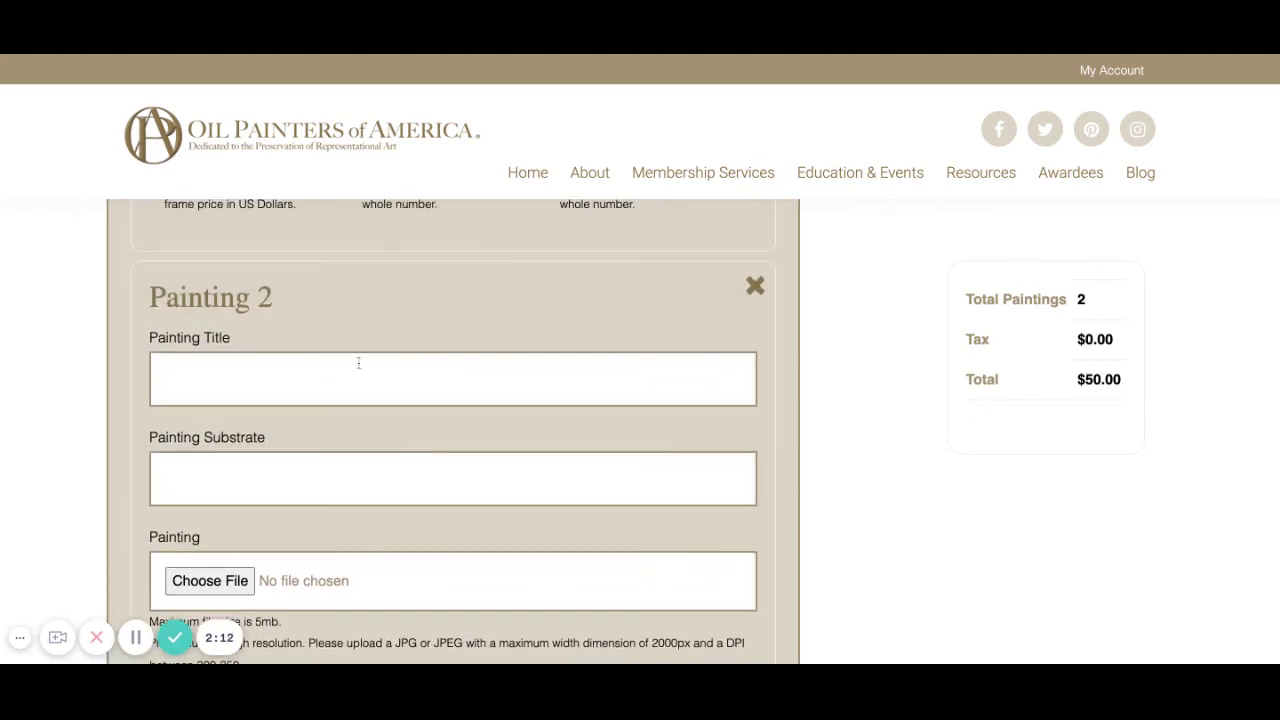
pyautogui.scroll(-2, 318, 607)
pyautogui.scroll(3, 318, 607)
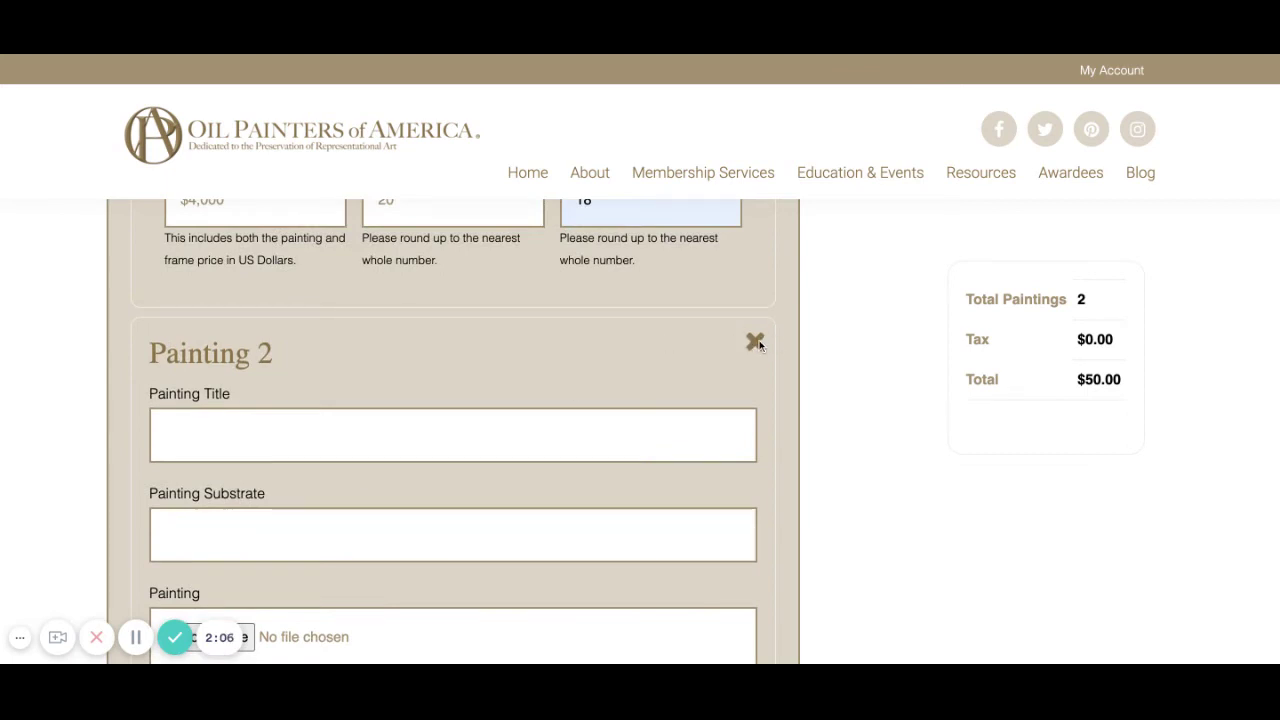
pyautogui.click(755, 342)
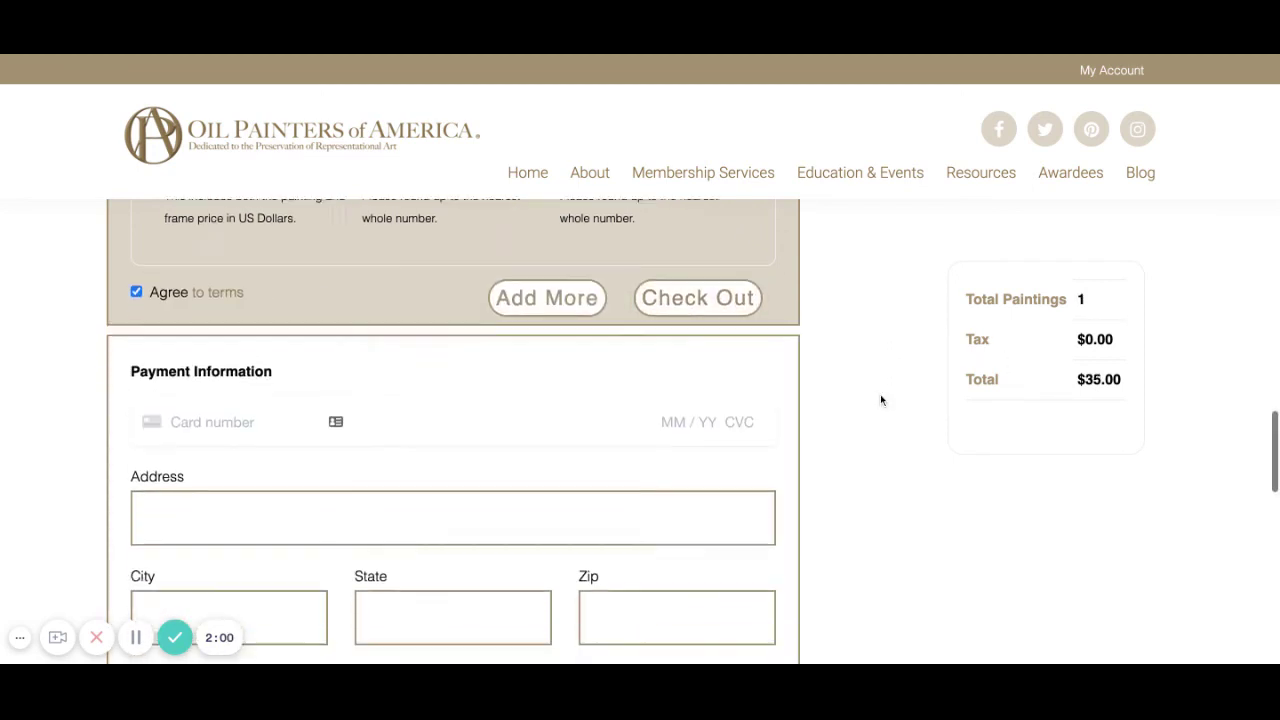
# Enter the card number, expiry, CVC and ZIP, then autofill the saved billing address.
pyautogui.scroll(-2, 880, 394)
pyautogui.click(251, 370)
pyautogui.write('4242 4242 4242 4')
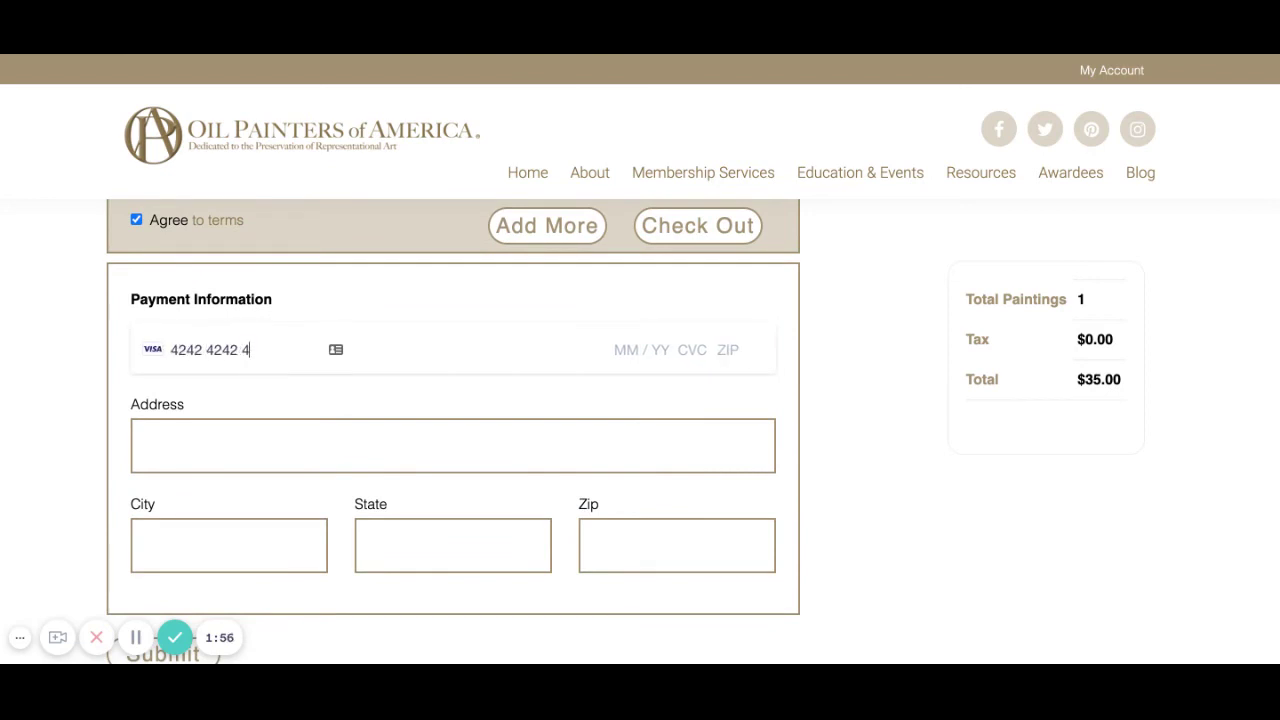
pyautogui.write('242 4242 04 / ')
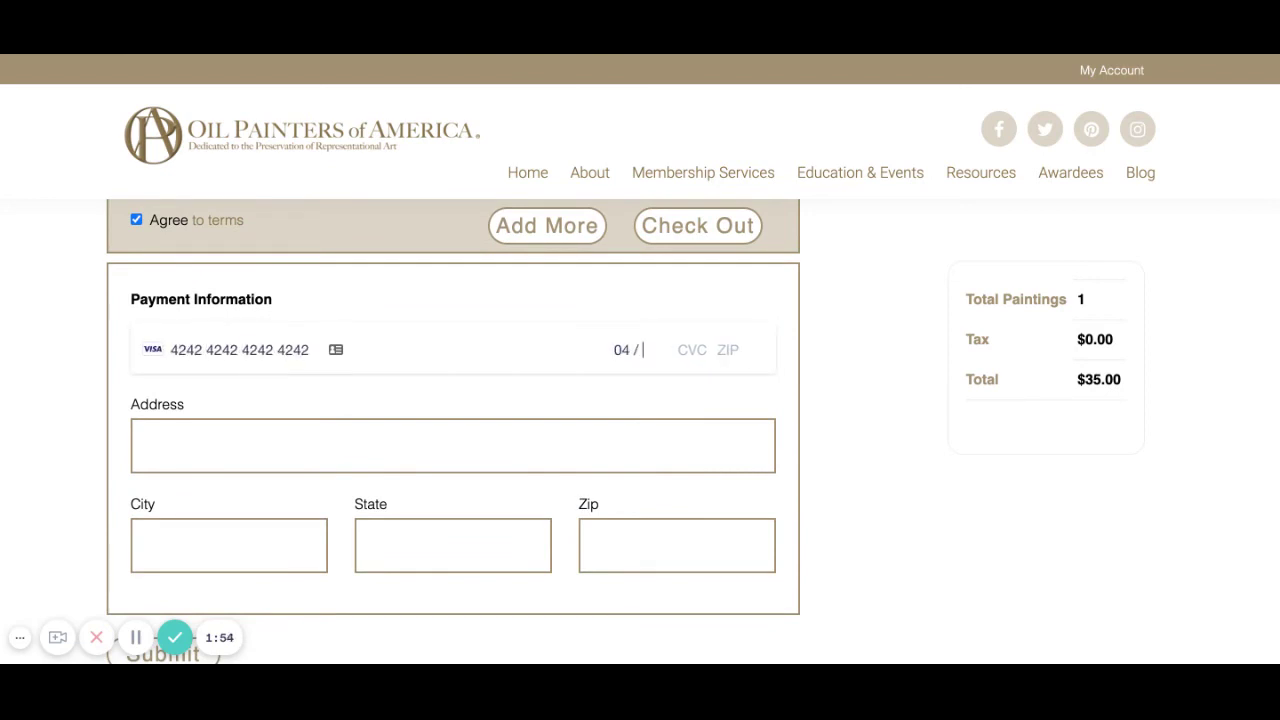
pyautogui.write('24 424 80904')
pyautogui.click(168, 420)
pyautogui.click(314, 273)
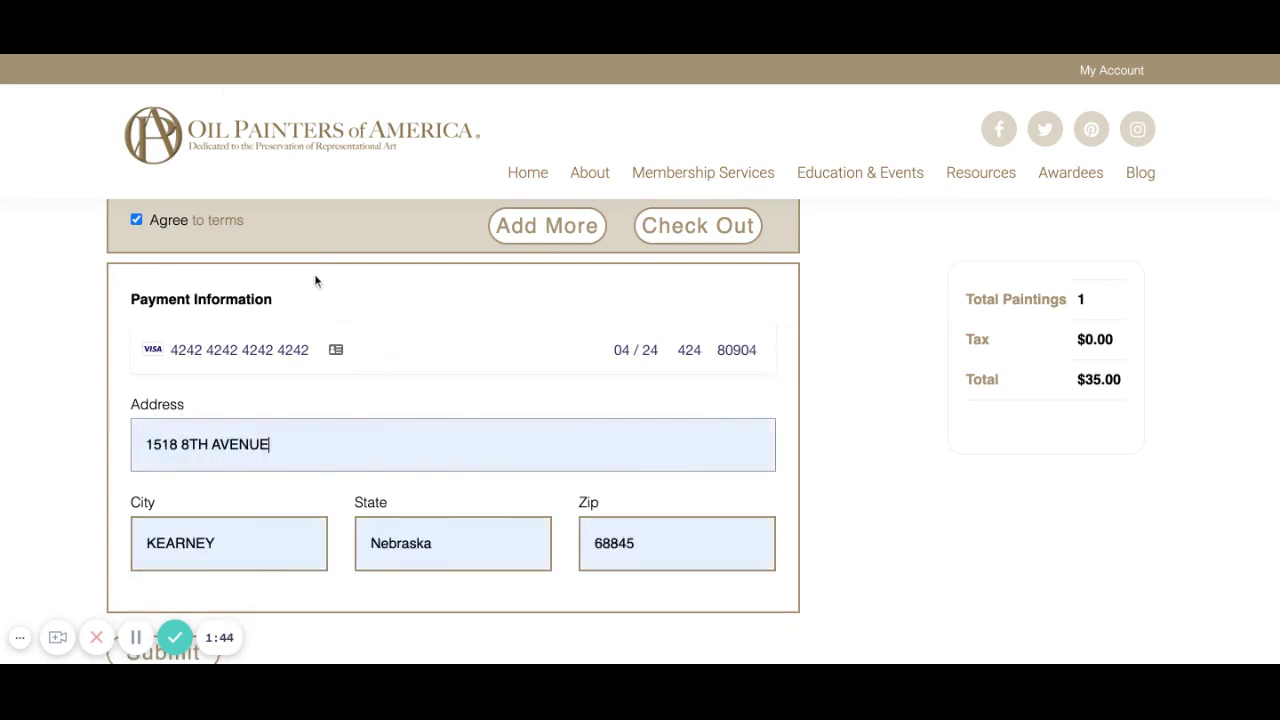
pyautogui.scroll(-3, 326, 494)
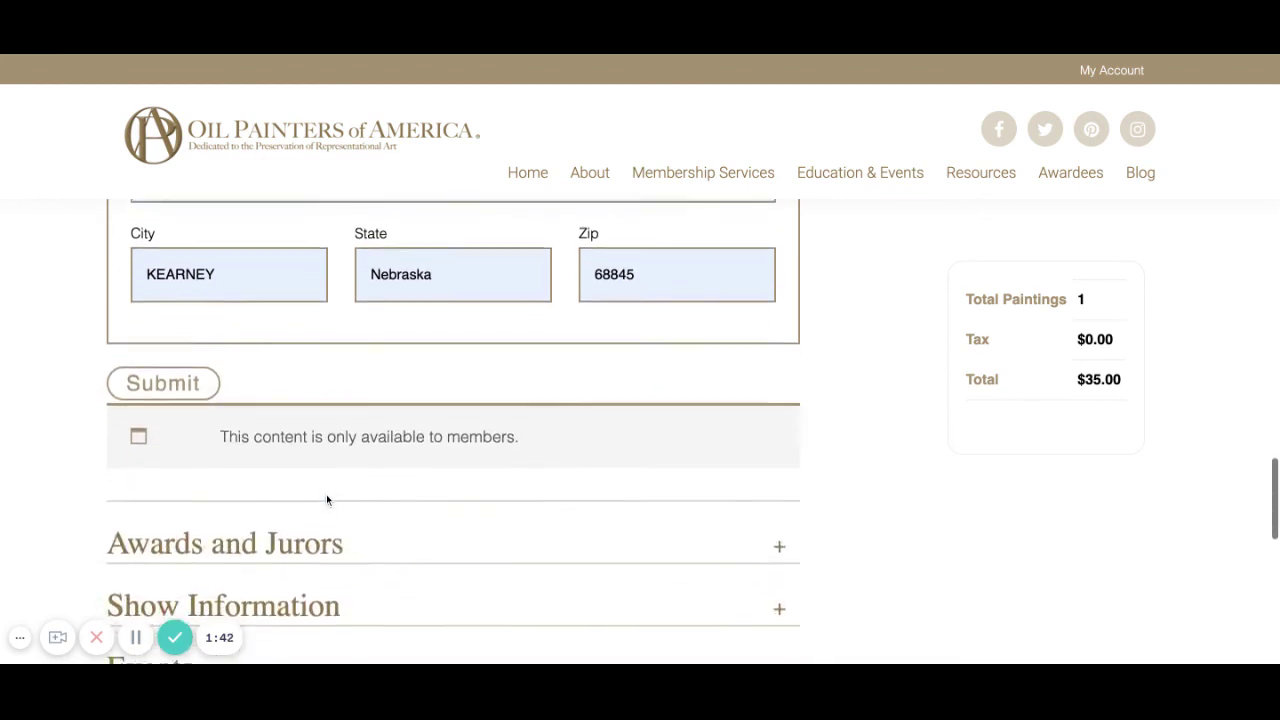
pyautogui.scroll(3, 376, 435)
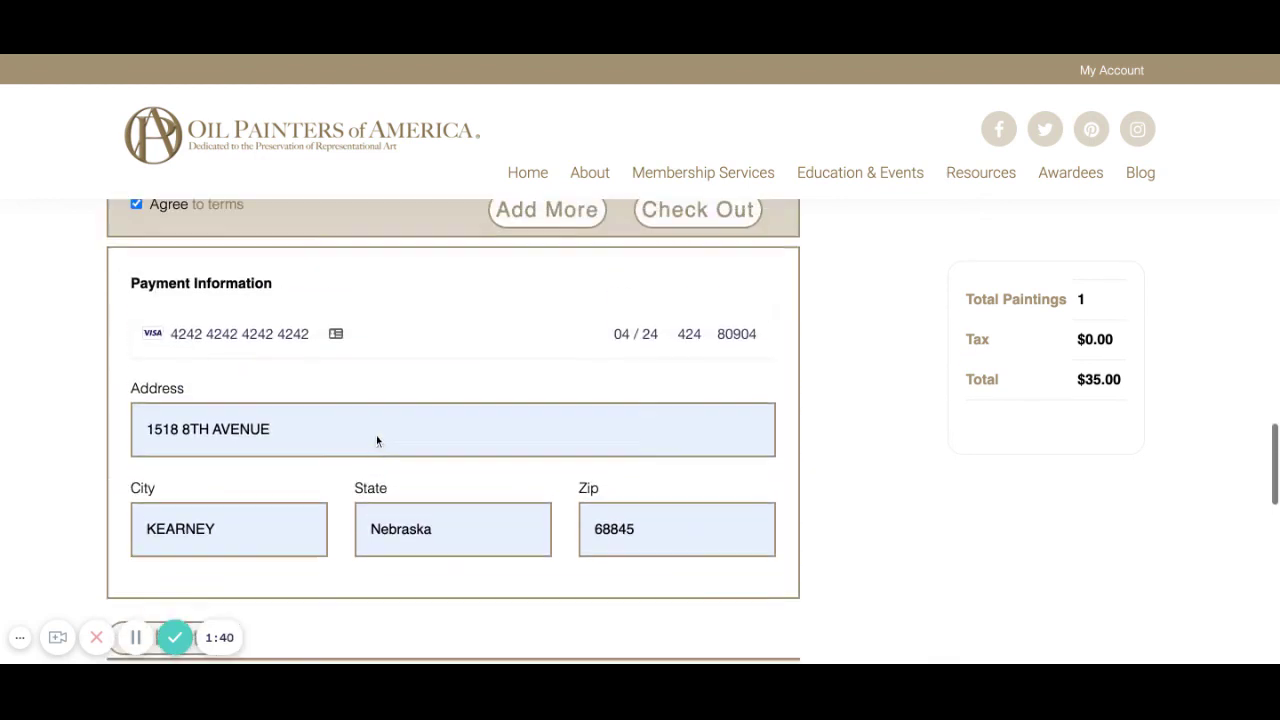
pyautogui.scroll(-1, 708, 372)
pyautogui.scroll(1, 708, 372)
pyautogui.scroll(1, 708, 374)
pyautogui.scroll(-1, 674, 451)
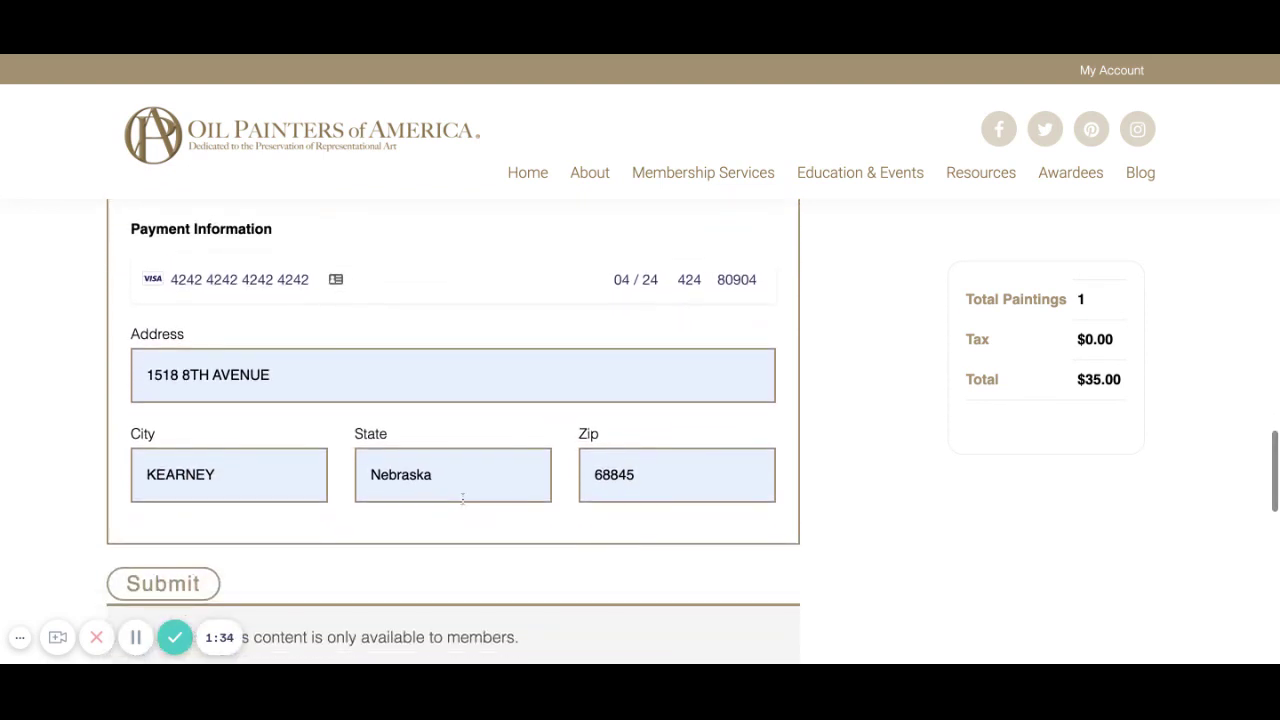
pyautogui.scroll(-1, 223, 574)
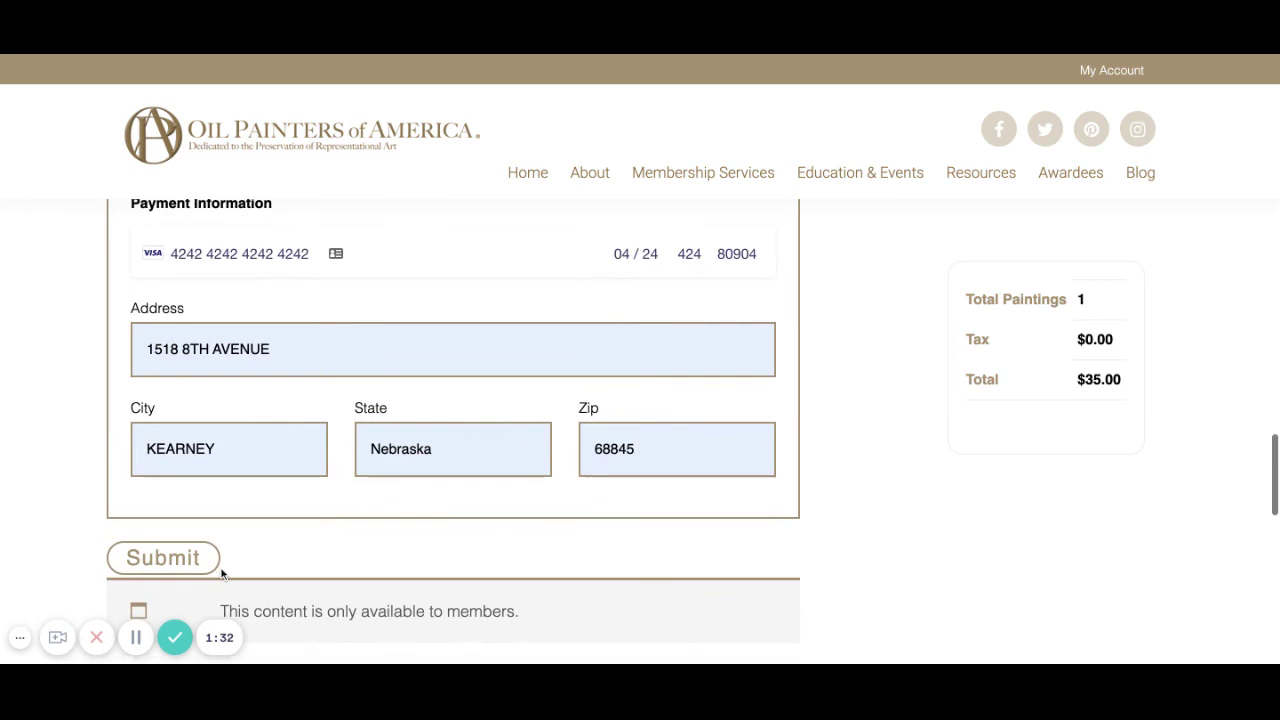